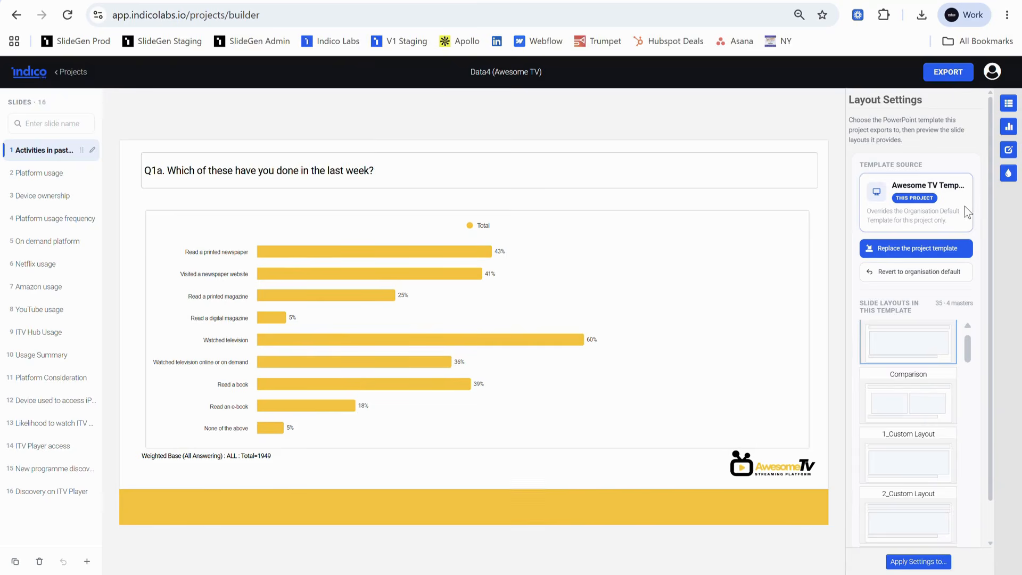
Step: Export only the current slide to PowerPoint and view the exported chart slide
left_click(955, 81)
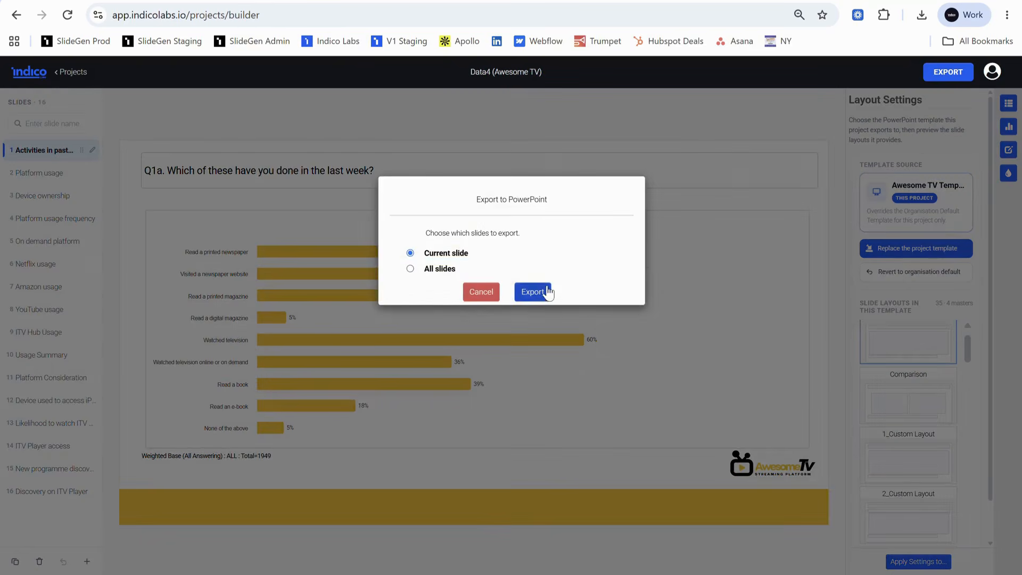
left_click(532, 291)
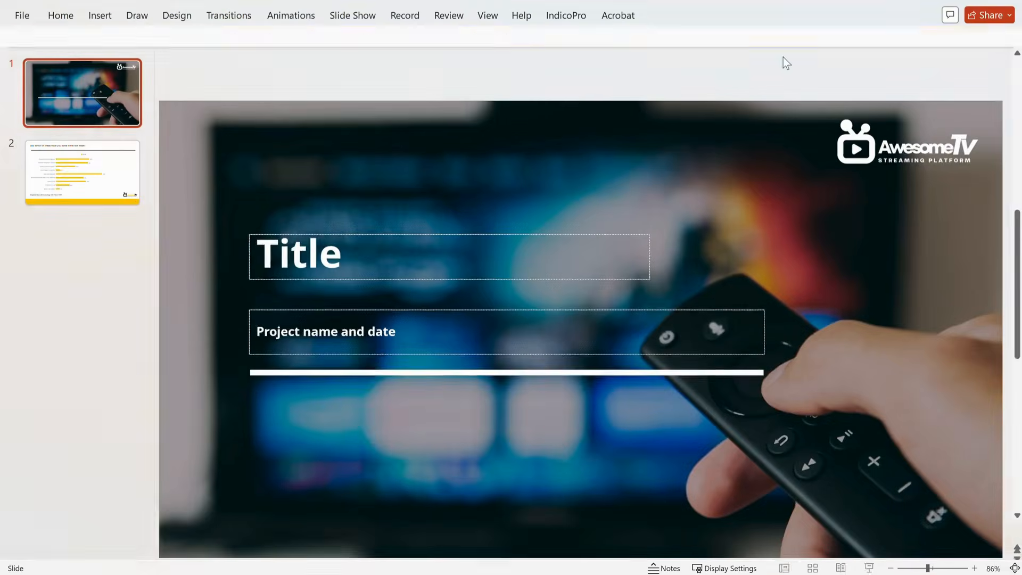
left_click(127, 179)
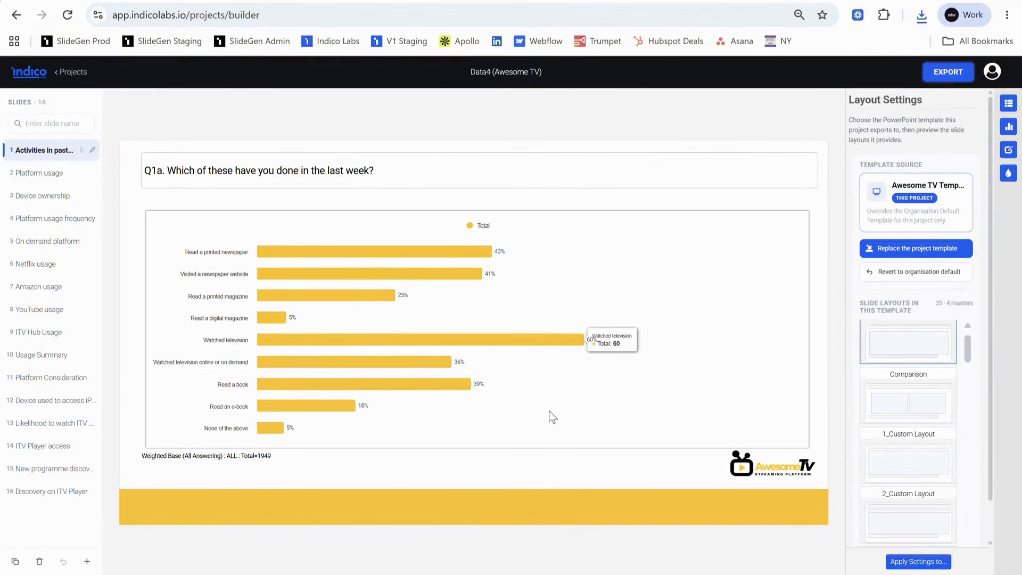
Step: Switch to the Awesome TV Template presentation in PowerPoint, open its Slide Master view and show the first master's {question} layout
mouse_move(606, 573)
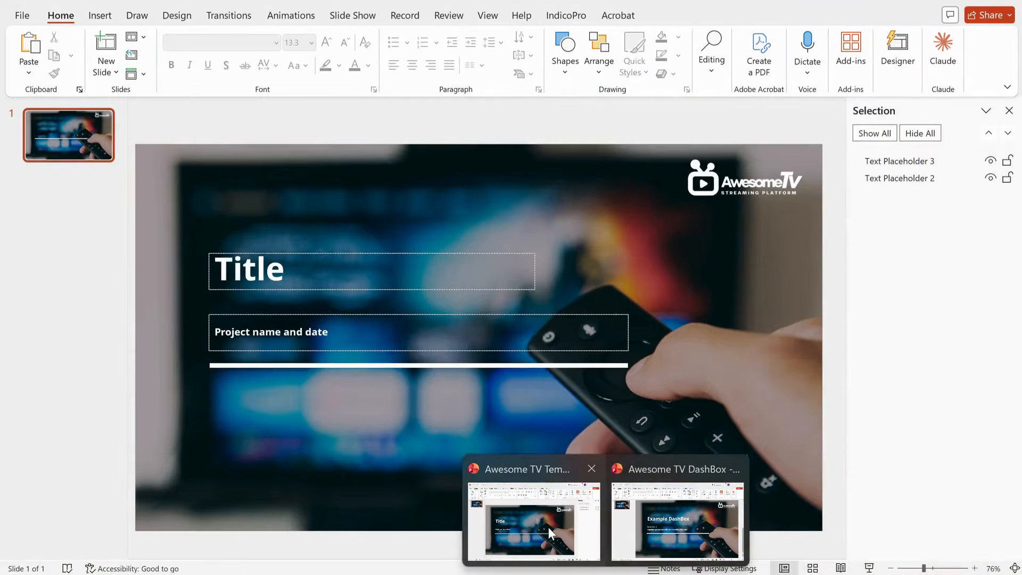
left_click(551, 532)
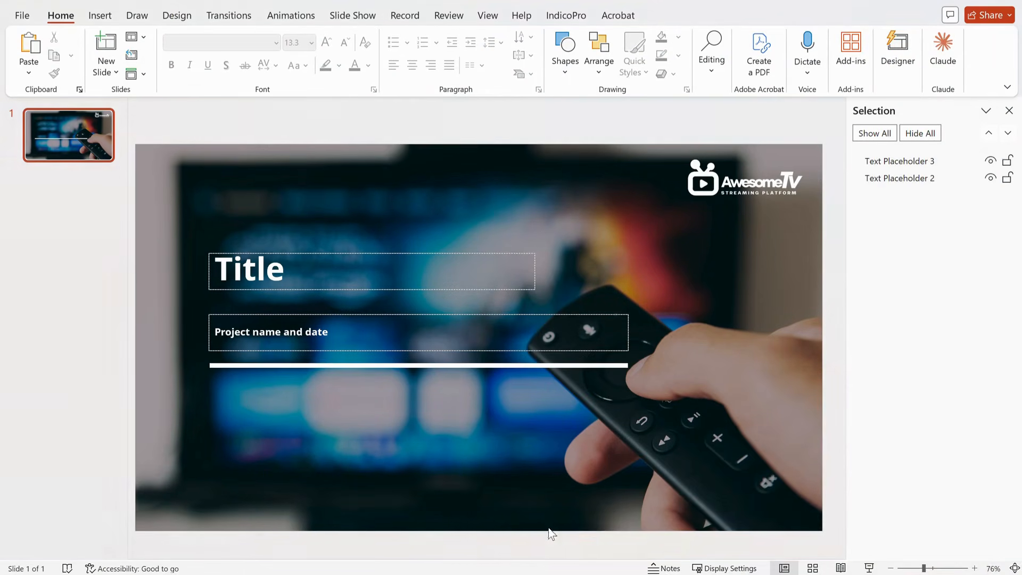
left_click(490, 19)
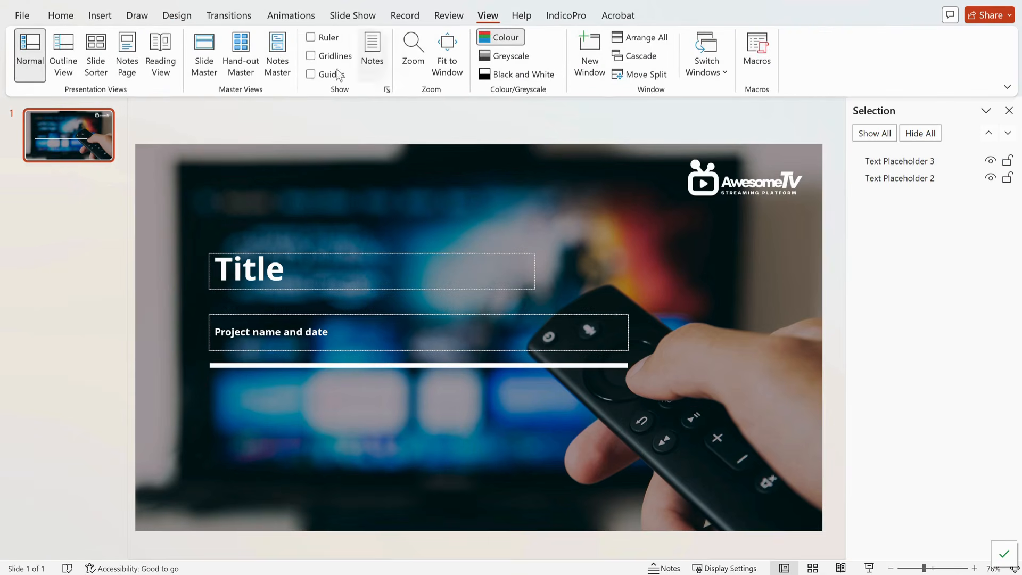
left_click(205, 59)
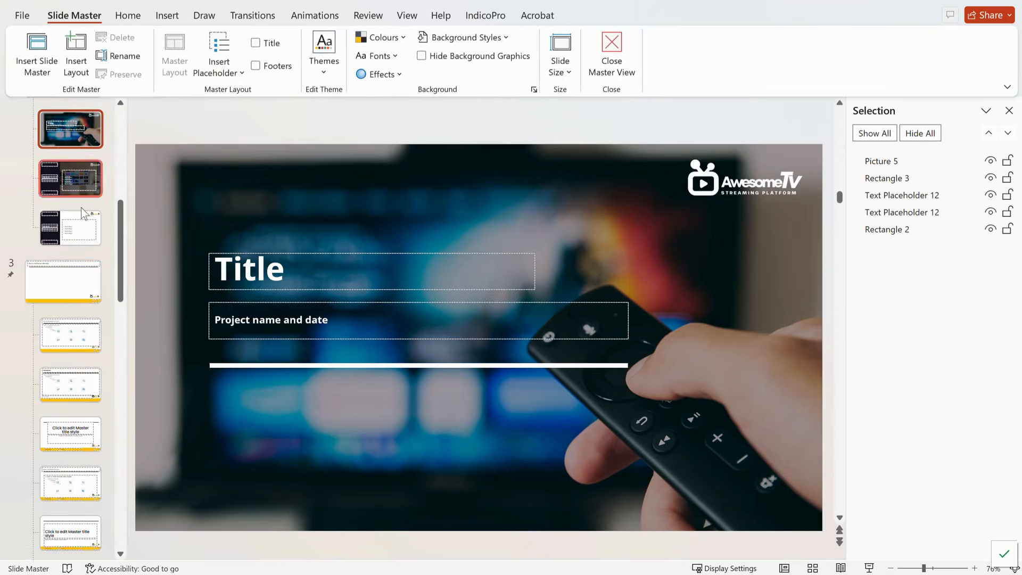
scroll(71, 304, "up", 5)
left_click(78, 171)
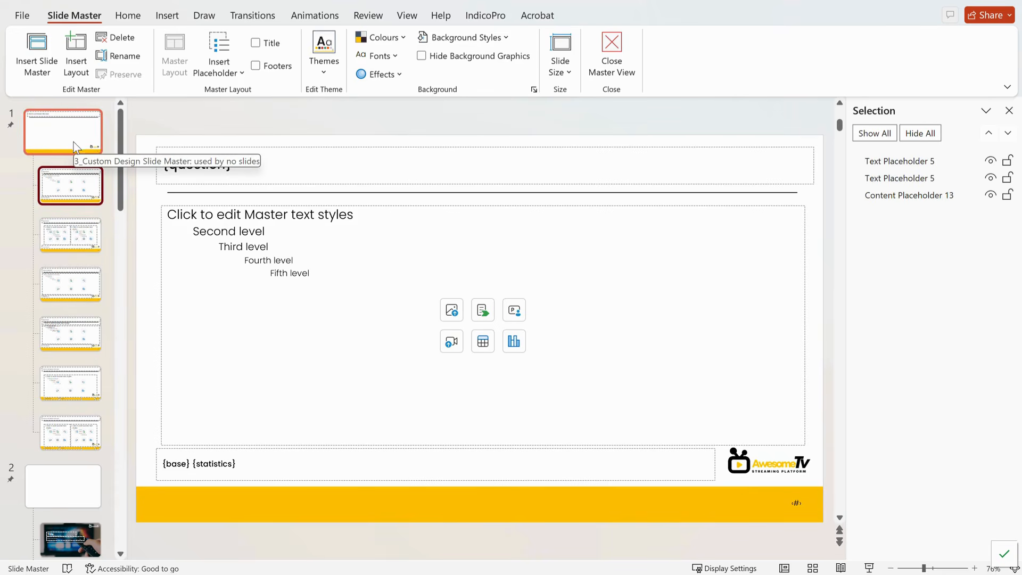
Step: Copy the slide master with the dark footer, including its layouts, and paste it directly after the first master's last layout
scroll(67, 394, "down", 3)
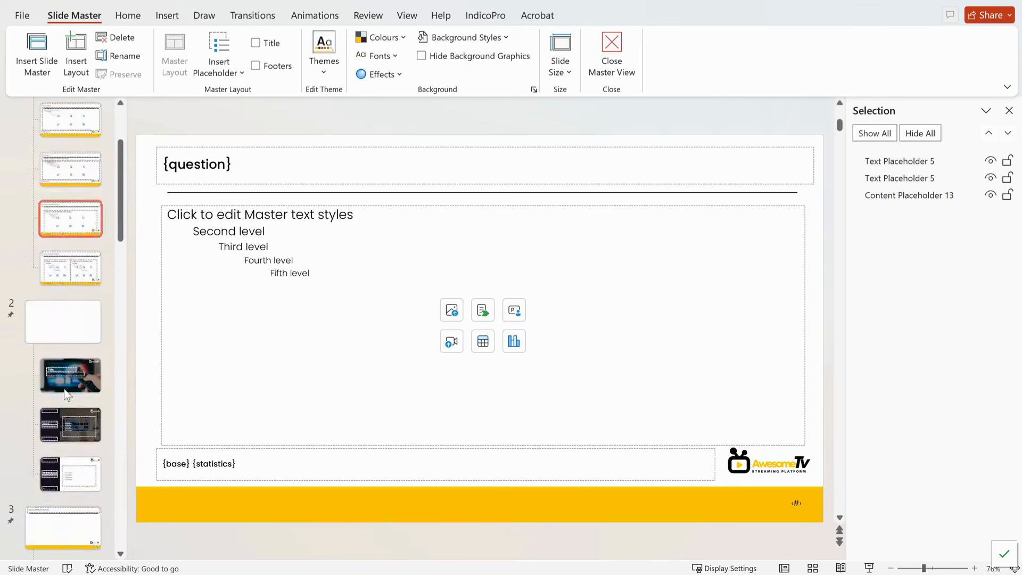
scroll(66, 394, "down", 15)
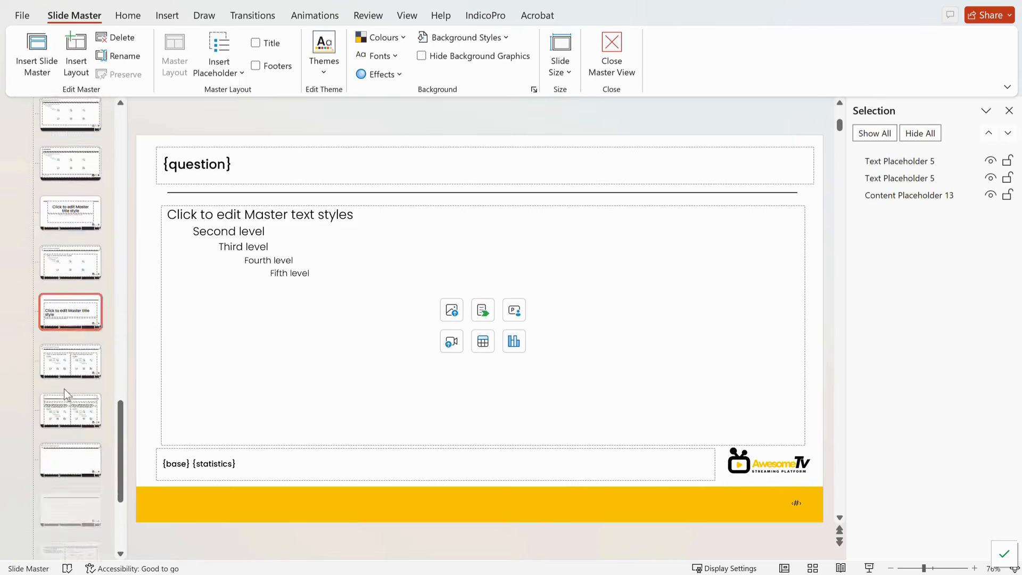
scroll(64, 389, "down", 10)
left_click(63, 440)
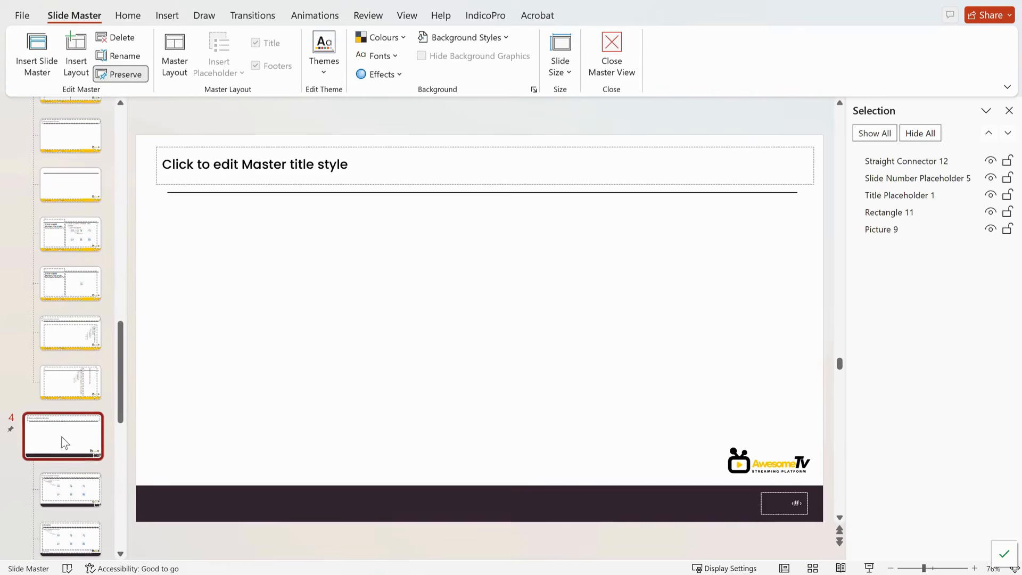
scroll(64, 442, "up", 20)
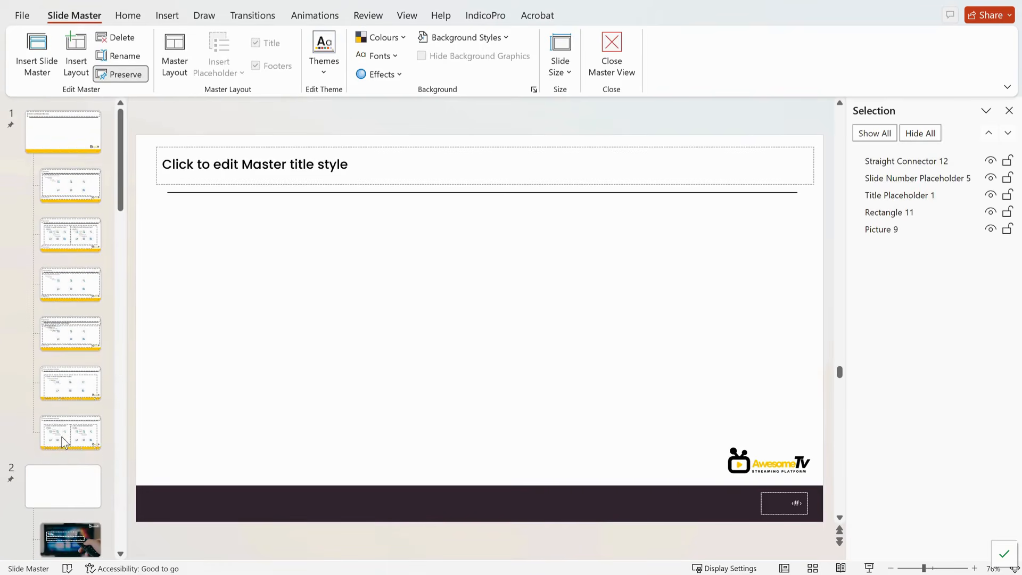
left_click(67, 449)
scroll(70, 458, "down", 5)
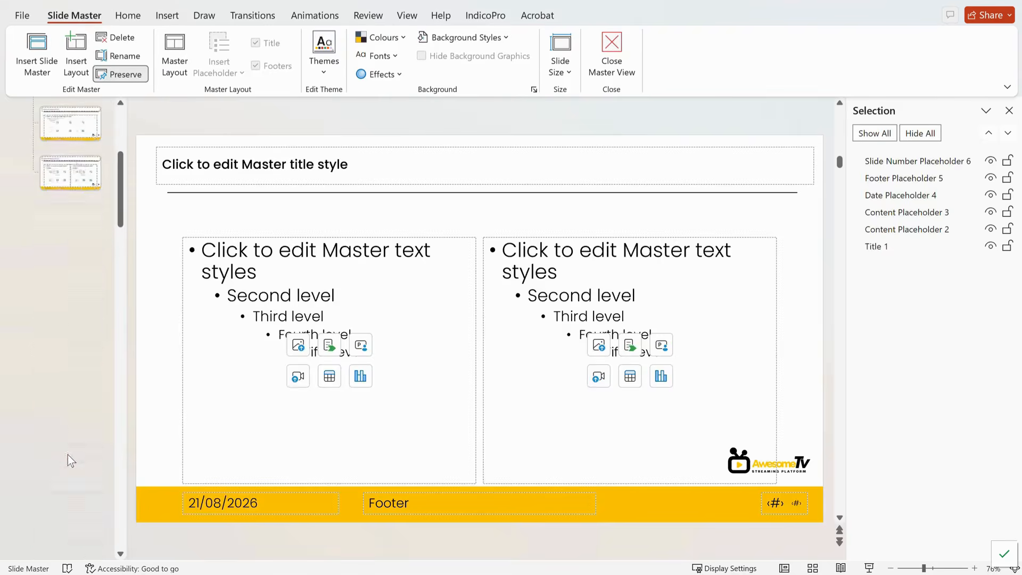
left_click(70, 461)
scroll(79, 299, "up", 3)
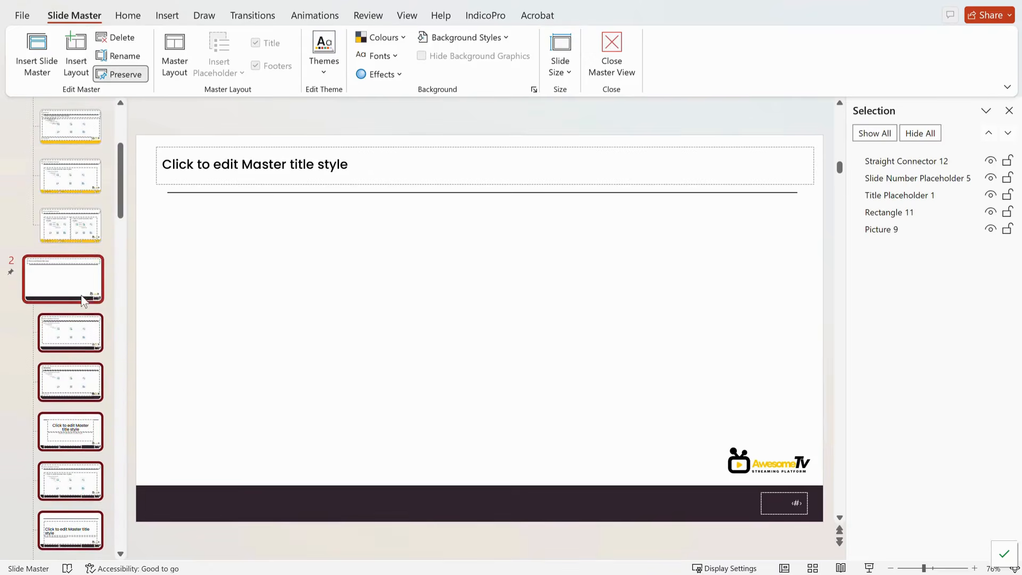
Step: Examine the custom theme colours of the pasted dark-footer master and leave them unchanged
scroll(78, 318, "up", 2)
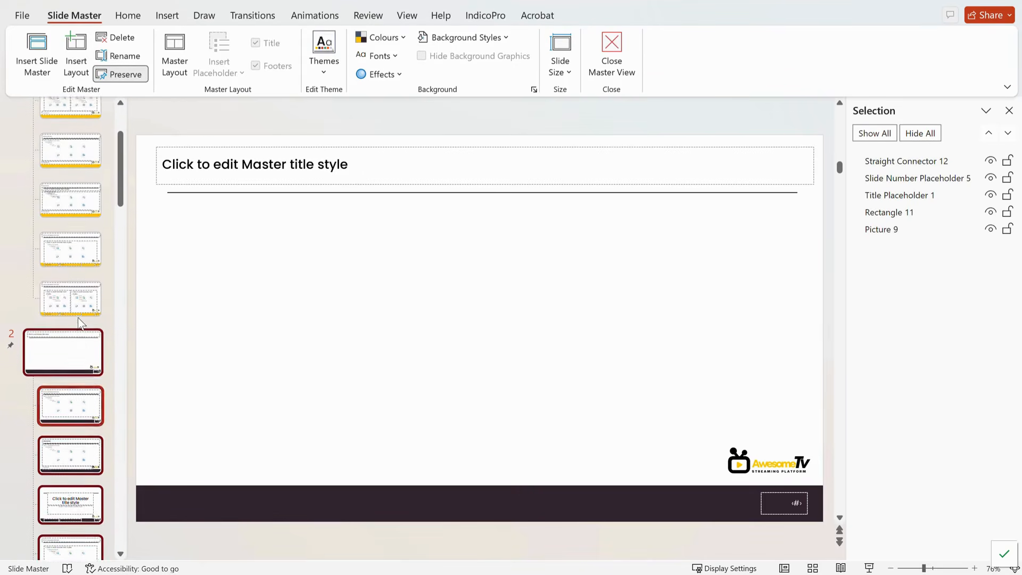
scroll(77, 318, "up", 3)
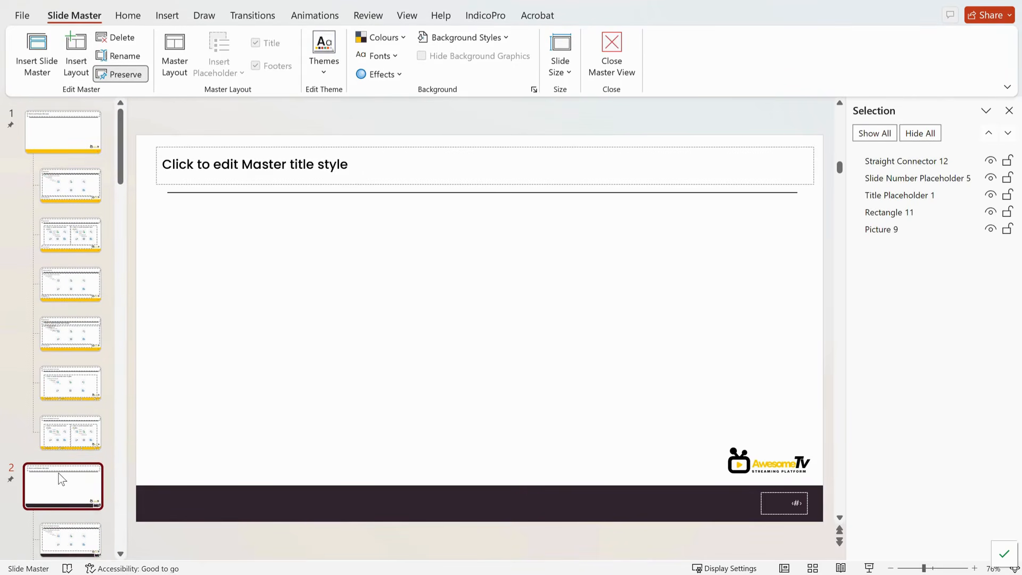
left_click(393, 36)
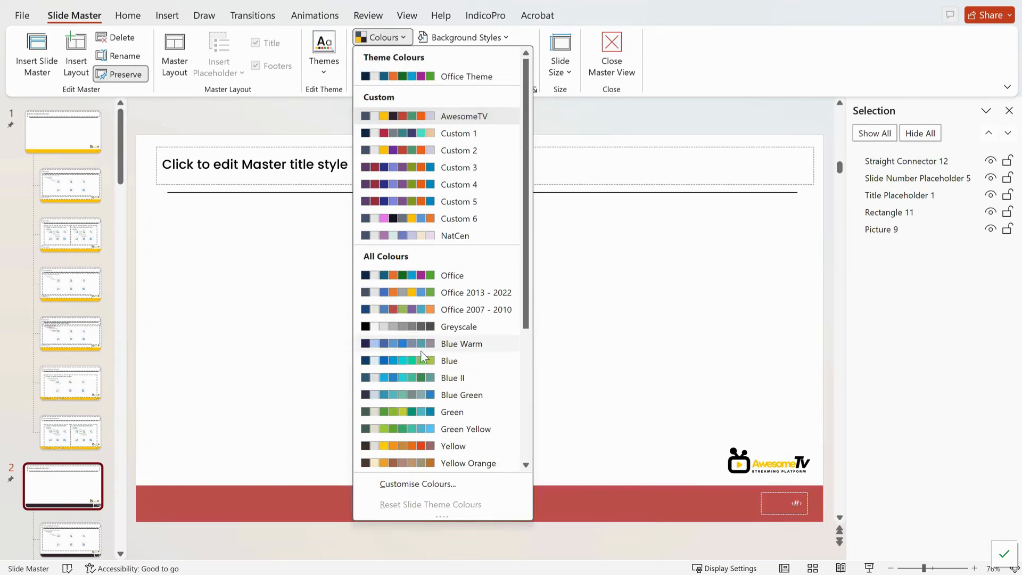
left_click(391, 489)
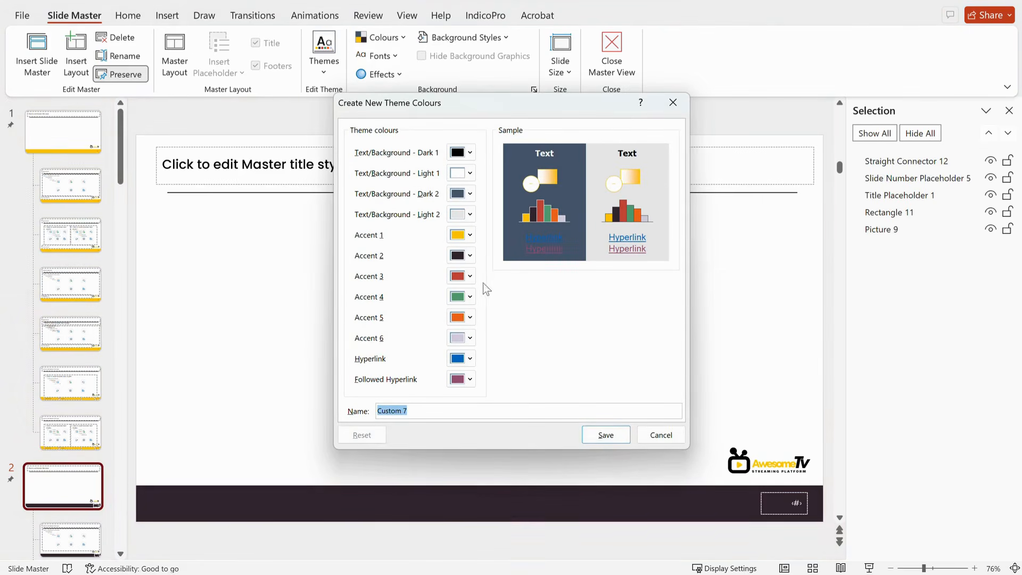
left_click(656, 434)
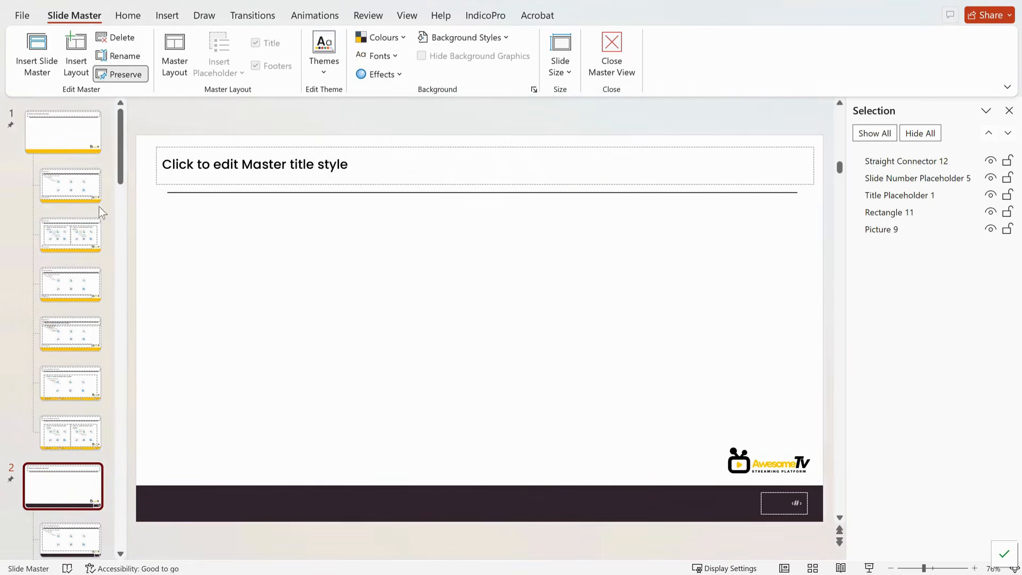
Step: Copy the first master's {question} layout into the dark-footer master as its first layout
left_click(84, 184)
left_click_drag(82, 179, 62, 521)
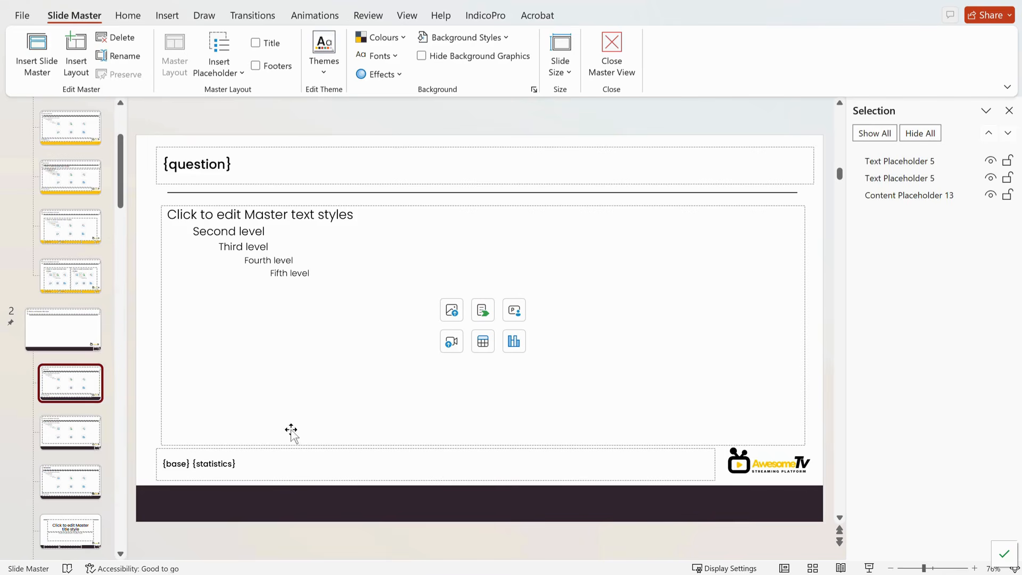
key("Up")
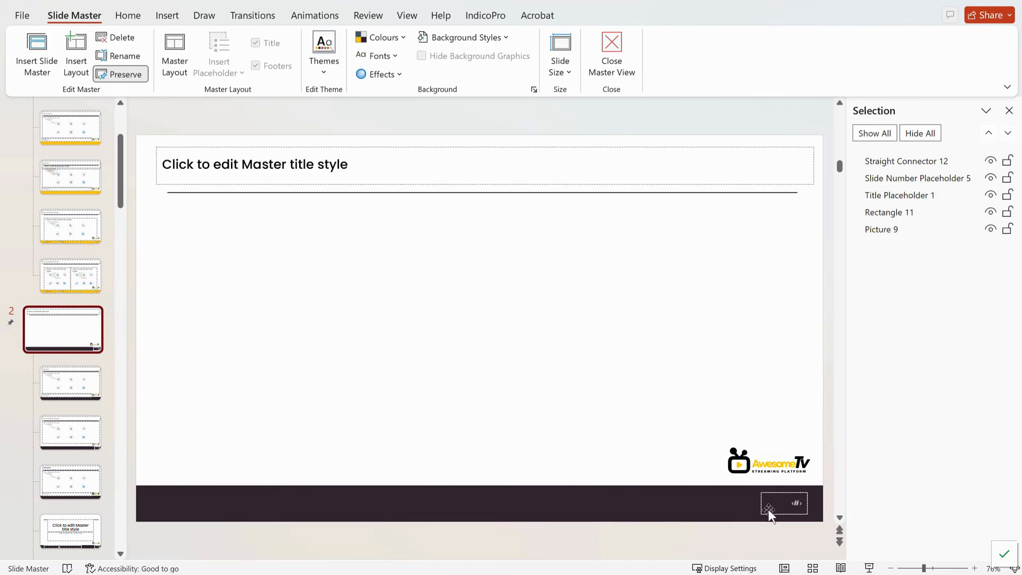
left_click(83, 391)
left_click(78, 323)
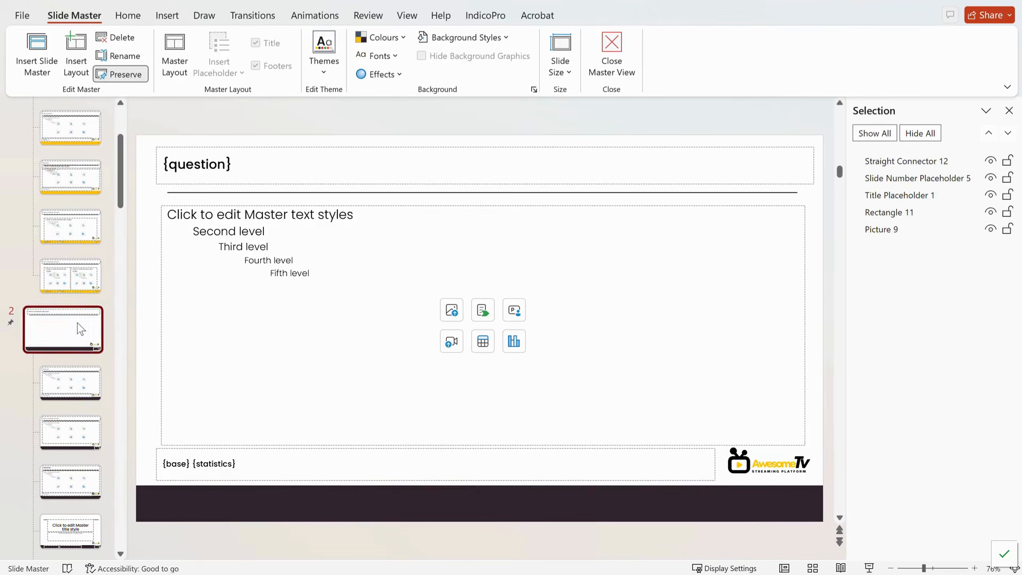
Step: Copy the slide-number text box from the first master's yellow footer and paste it onto the dark-footer master
scroll(24, 302, "up", 3)
scroll(24, 301, "up", 2)
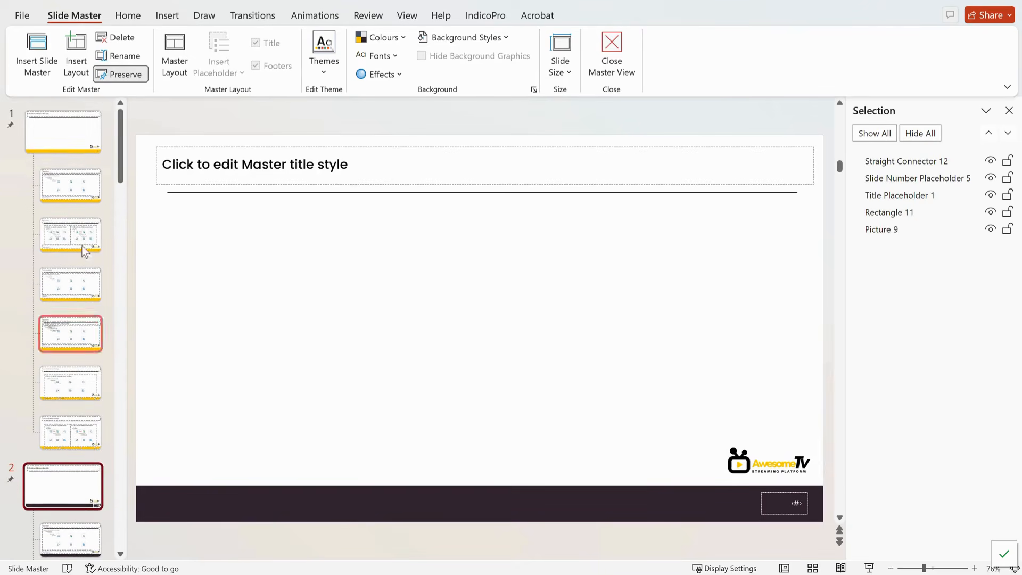
left_click(80, 146)
left_click(804, 507)
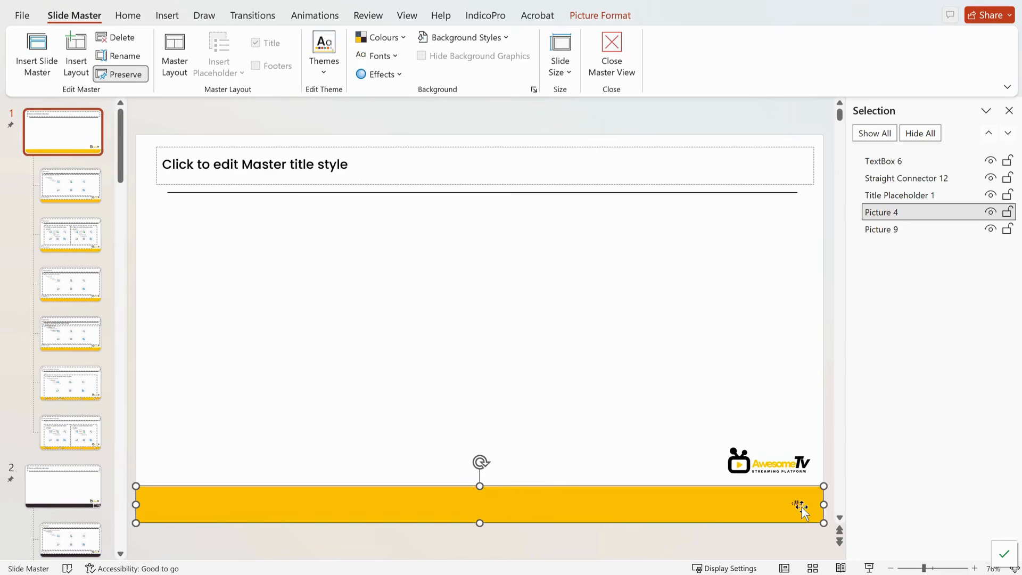
left_click(800, 508)
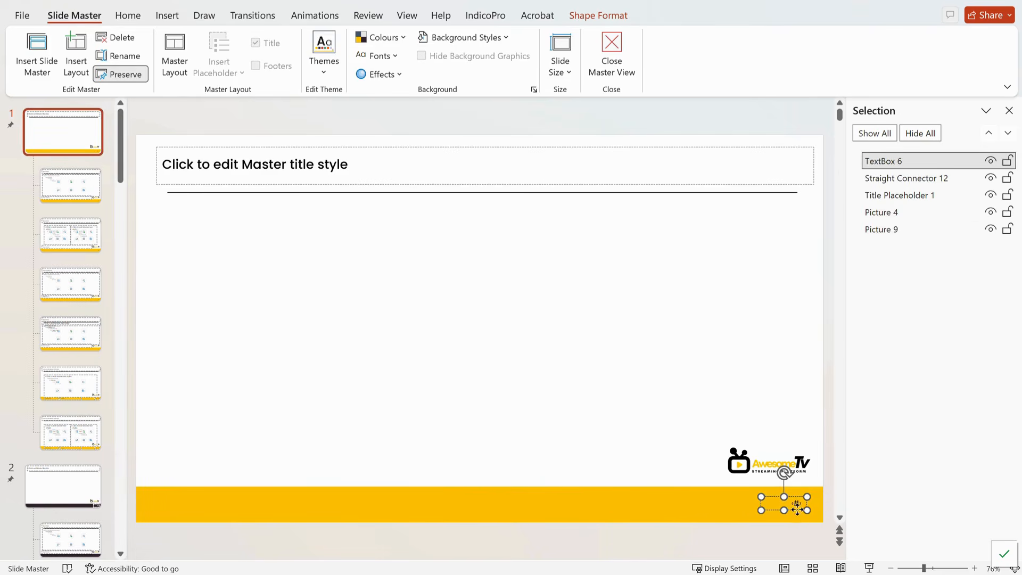
left_click(50, 503)
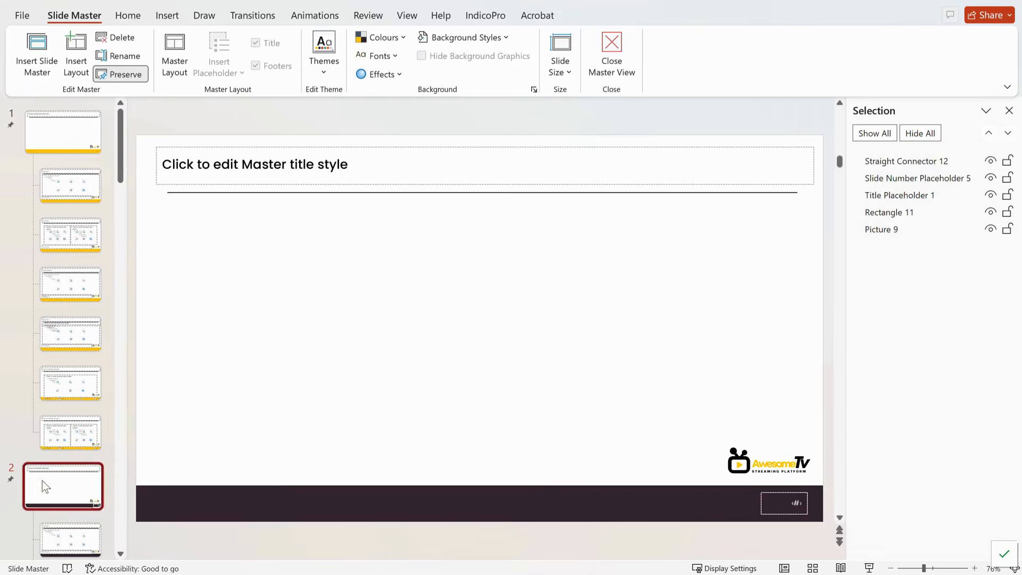
left_click(560, 502)
key("ctrl+v")
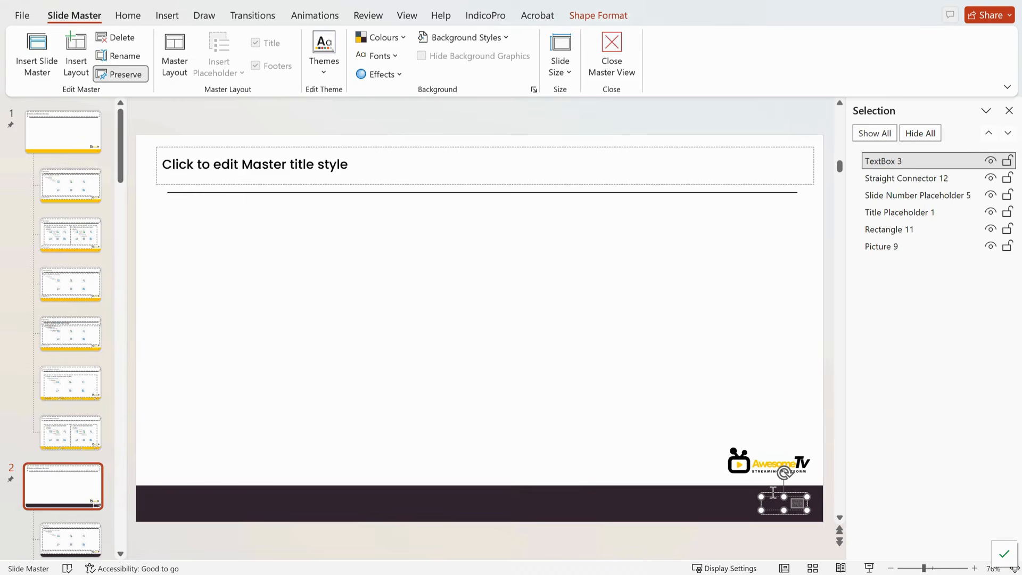
Step: Delete the original Slide Number Placeholder 5 from the dark-footer master
left_click(123, 17)
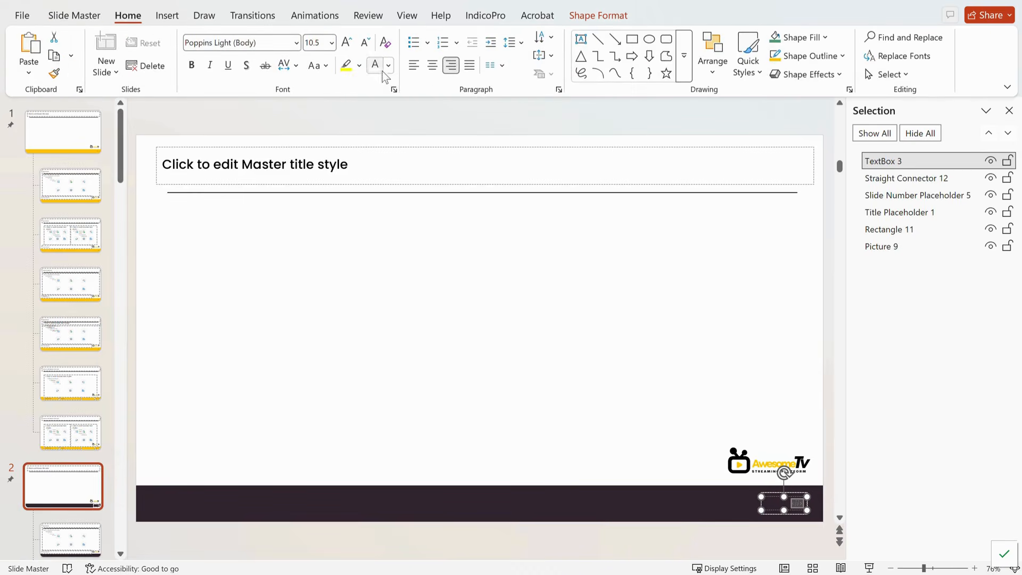
left_click(917, 197)
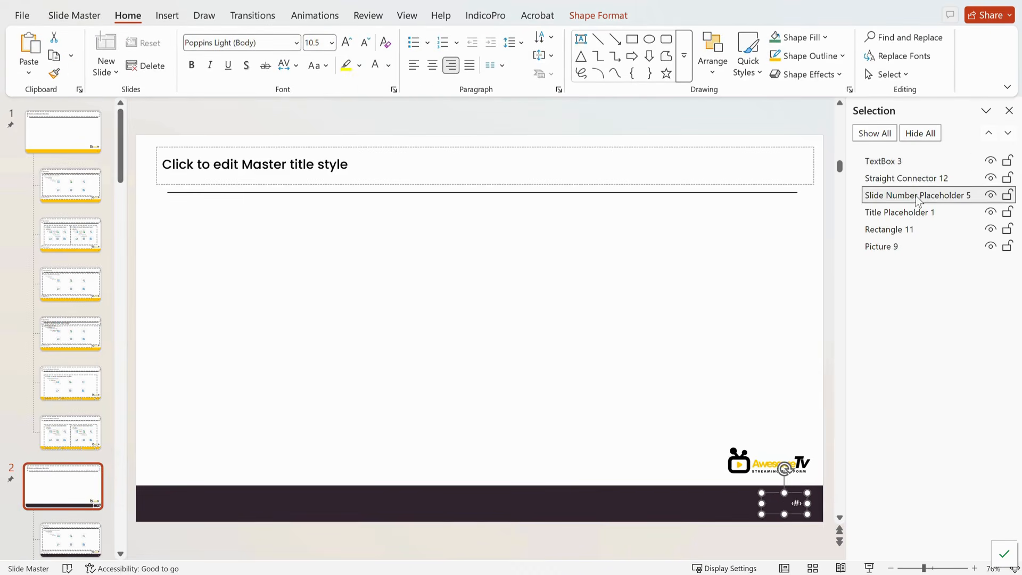
key("Delete")
Step: Check the {question} layout under the dark-footer master and close the Slide Master view
left_click(75, 539)
scroll(85, 452, "down", 3)
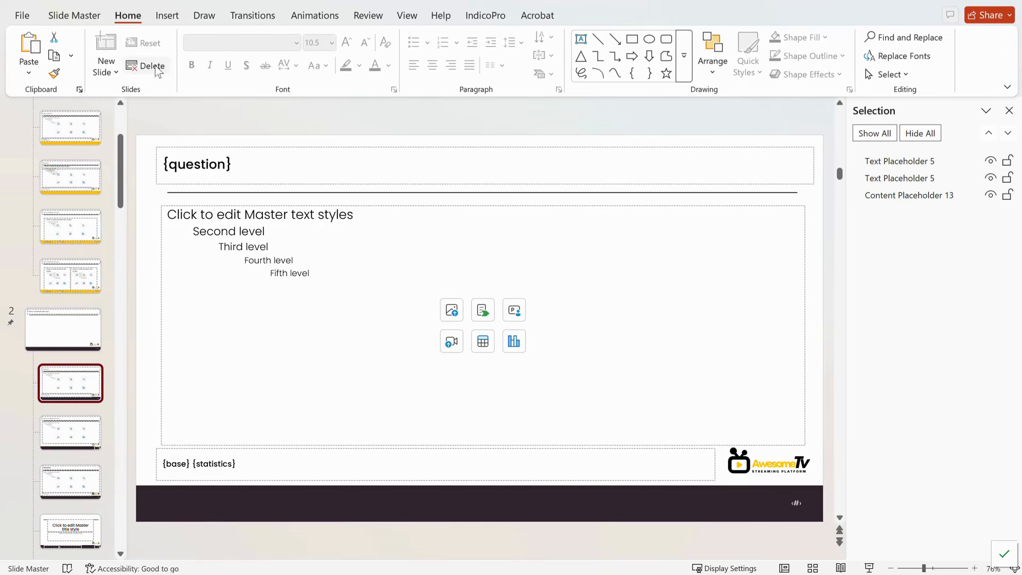
left_click(93, 17)
left_click(612, 51)
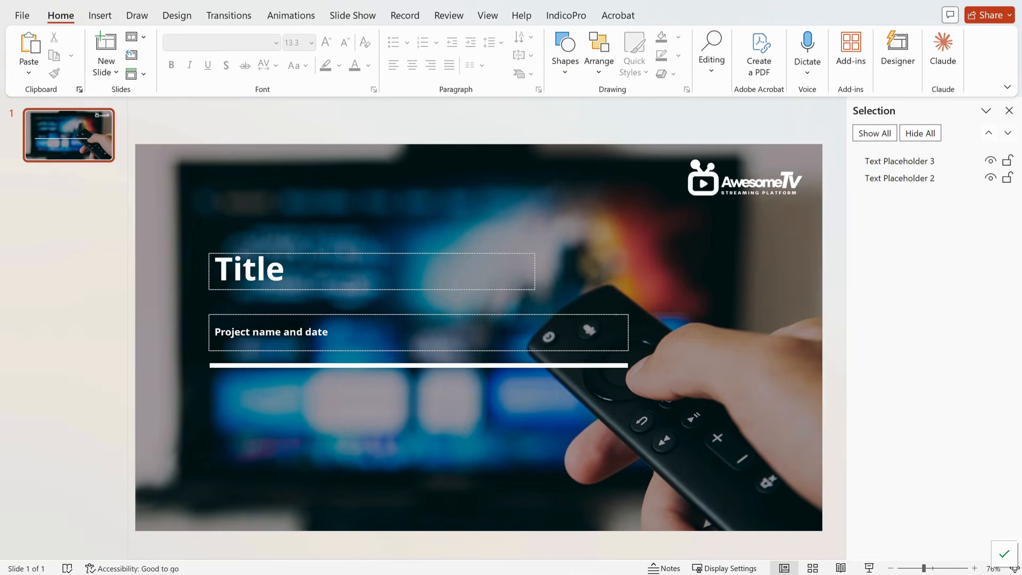
Step: Switch to the Indico project in the browser, replace its template with the Awesome TV Template file and accept the theme change
mouse_move(573, 571)
left_click(566, 542)
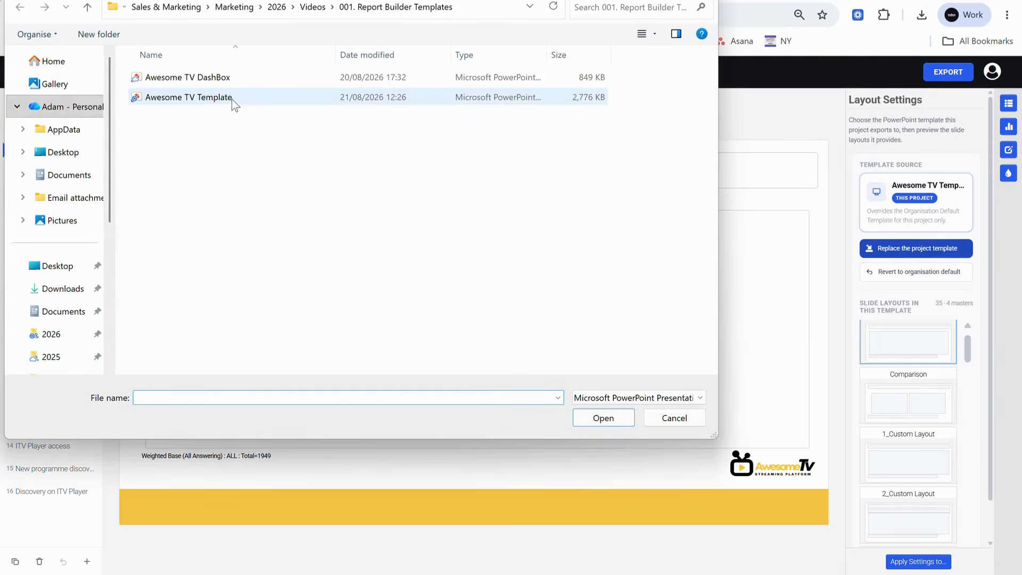
double_click(232, 101)
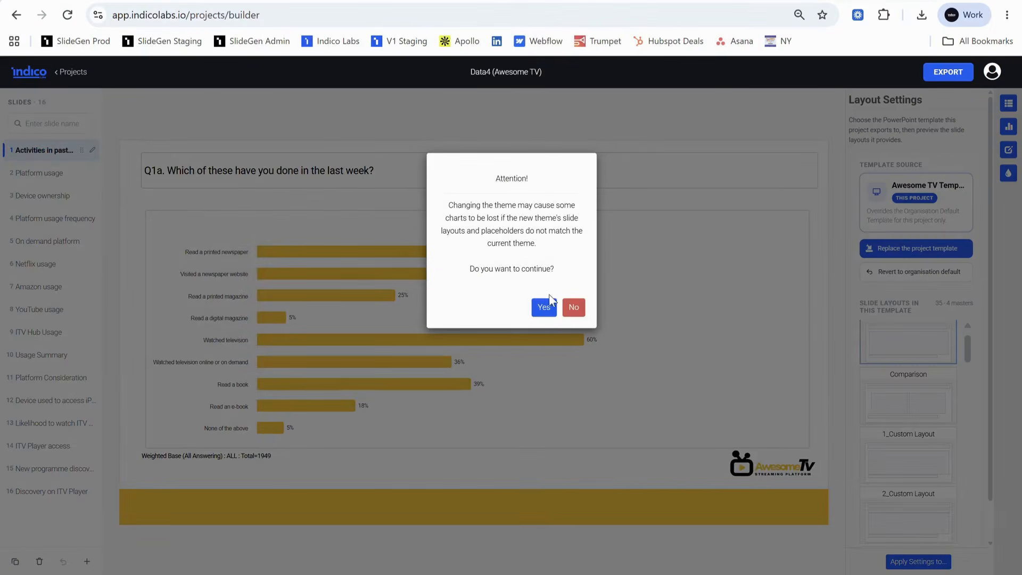
left_click(544, 307)
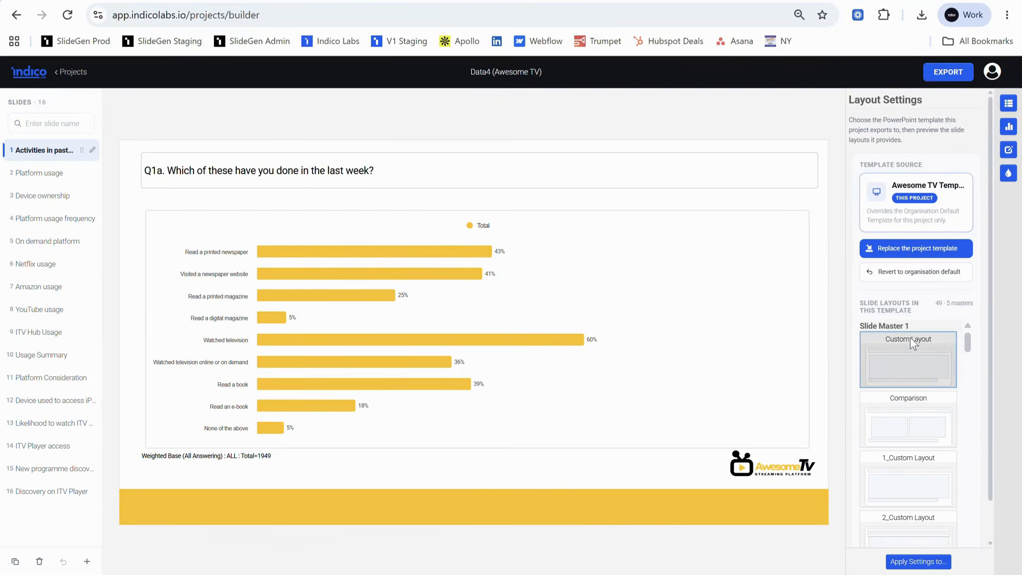
Step: Preview the first slide with 1_Custom Layout from Slide Master 2, and restore Custom Layout from Slide Master 1
scroll(907, 375, "down", 8)
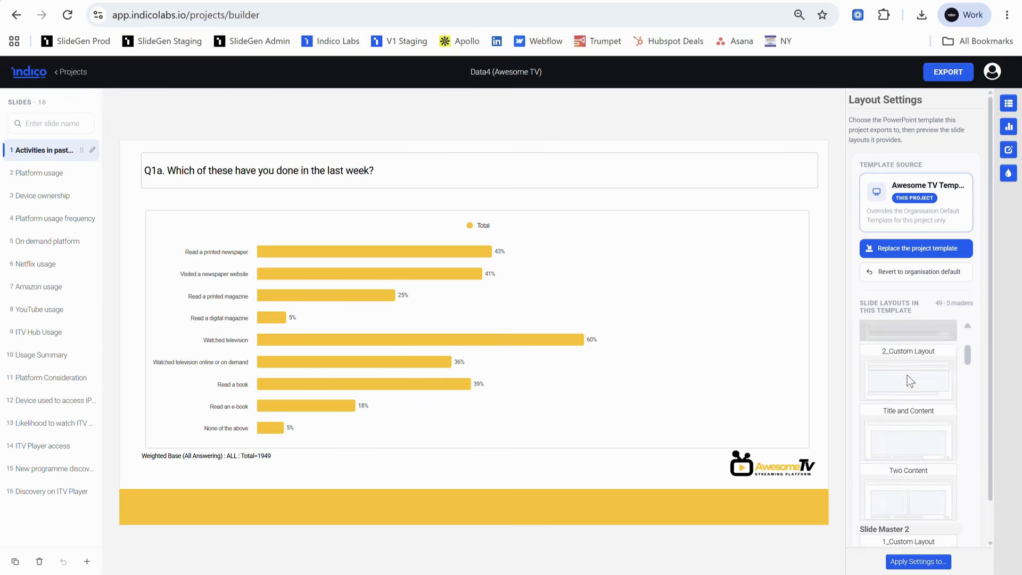
scroll(909, 405, "down", 1)
left_click(908, 462)
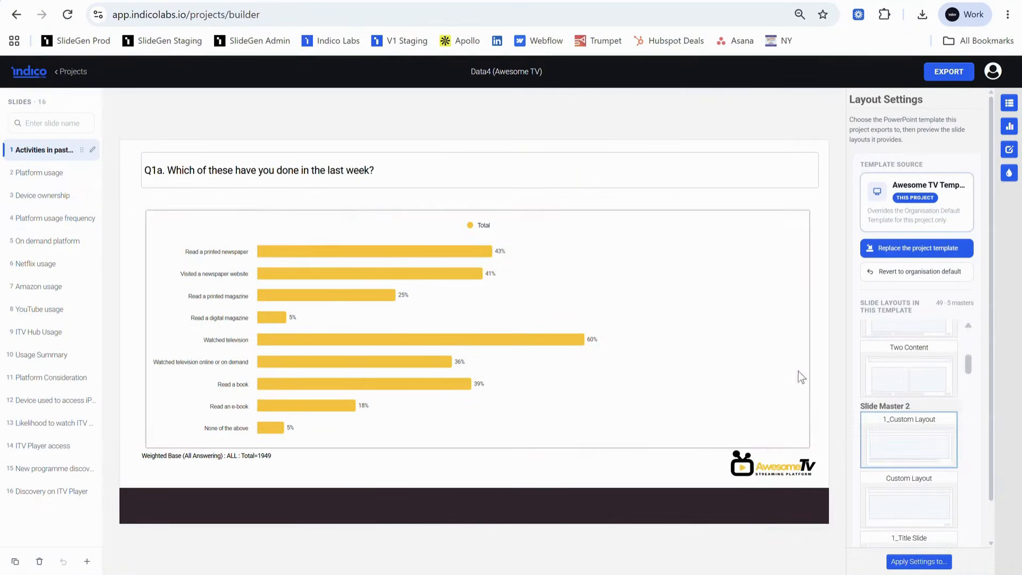
scroll(908, 389, "up", 3)
left_click(908, 364)
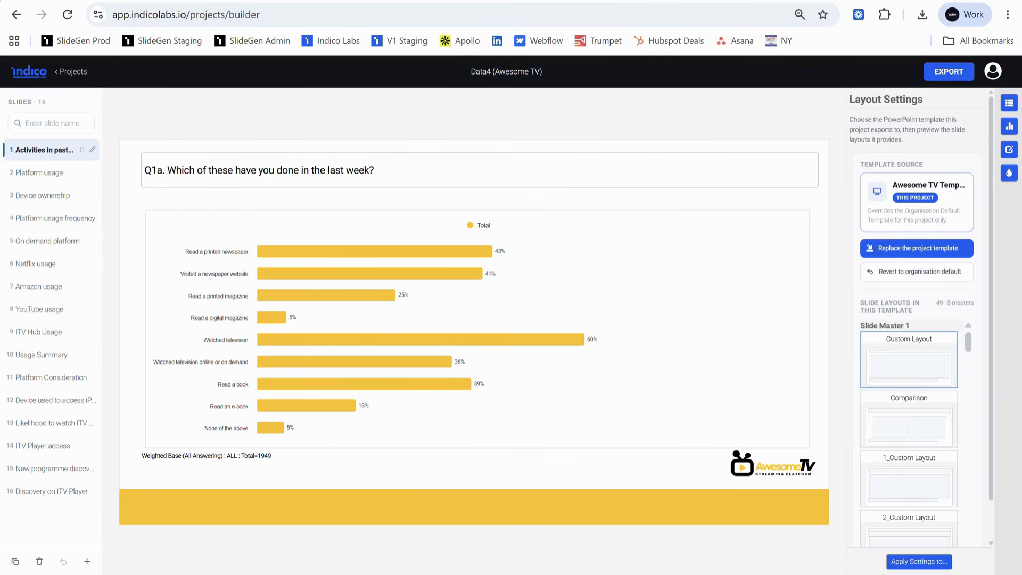
Step: Switch to the Awesome TV Template in PowerPoint and open the first layout of the first master in Slide Master view
left_click(566, 521)
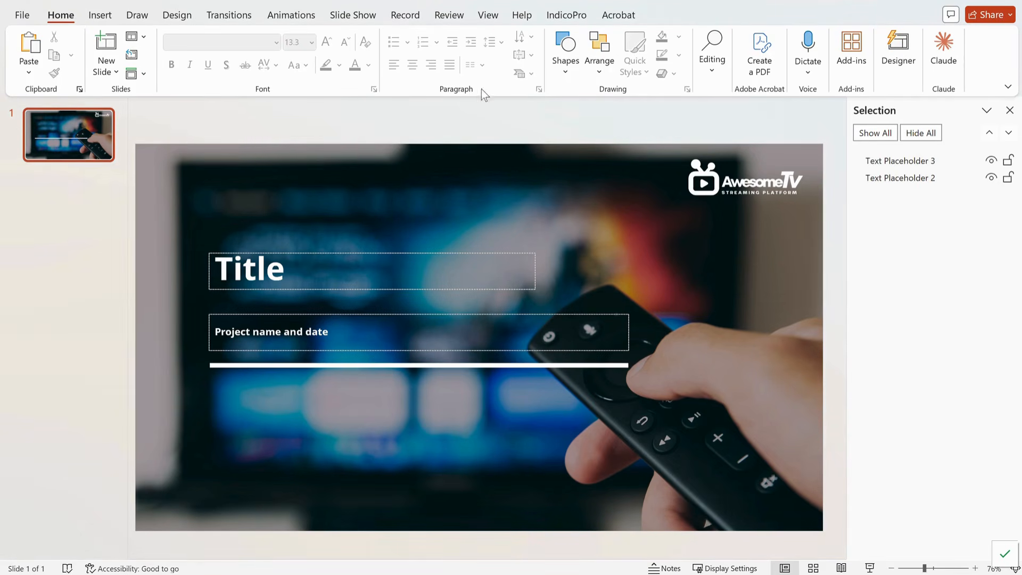
left_click(490, 21)
left_click(204, 56)
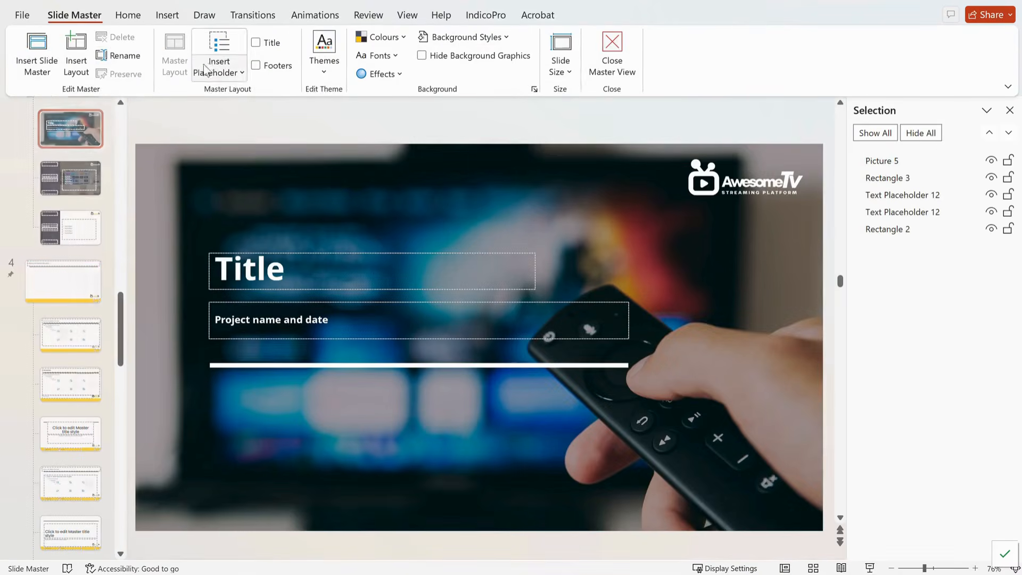
scroll(69, 239, "up", 10)
left_click(70, 197)
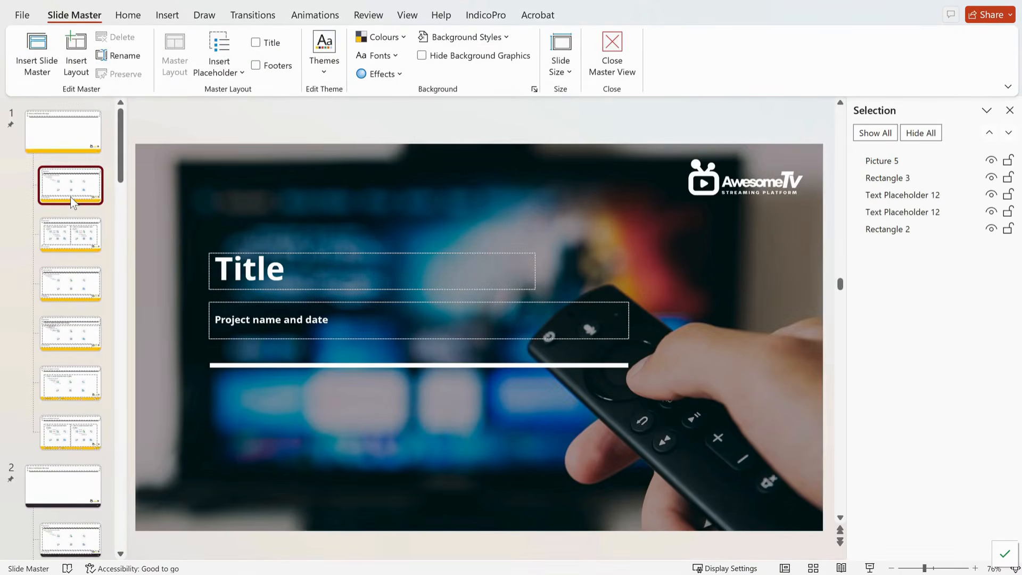
Step: Set the font of the {question} placeholder text to Amasis MT Pro Black
left_click(224, 160)
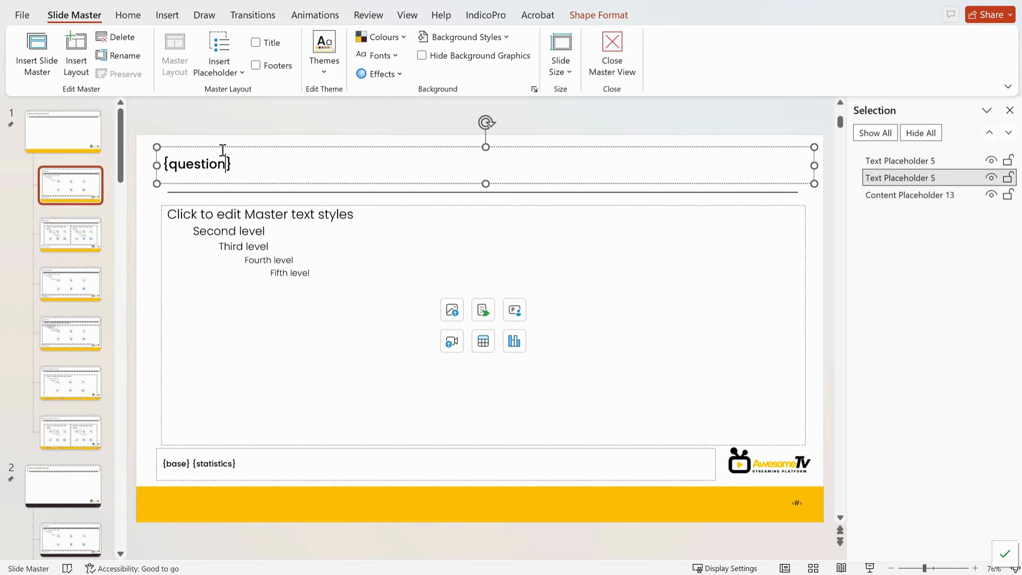
triple_click(229, 160)
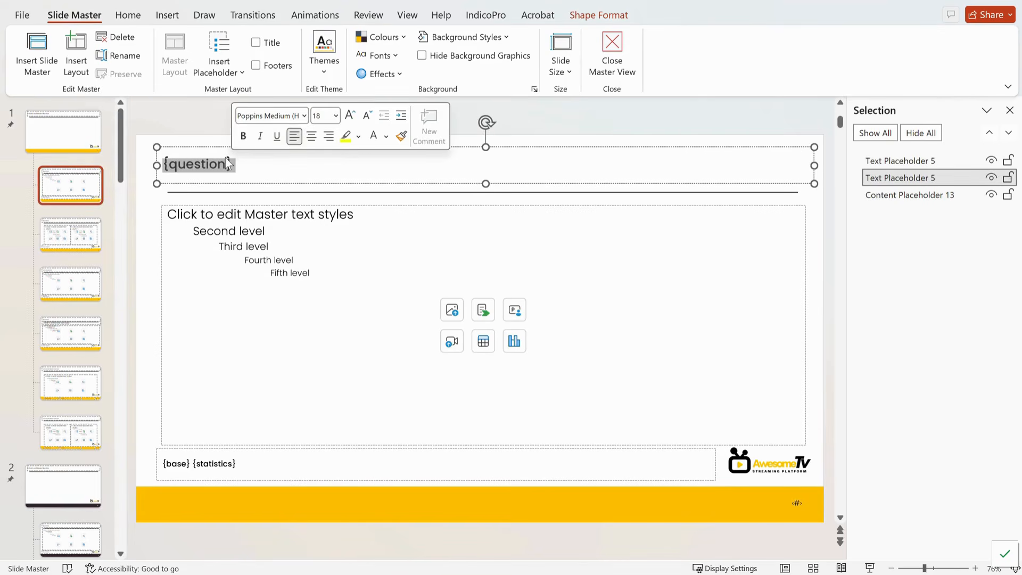
left_click(130, 13)
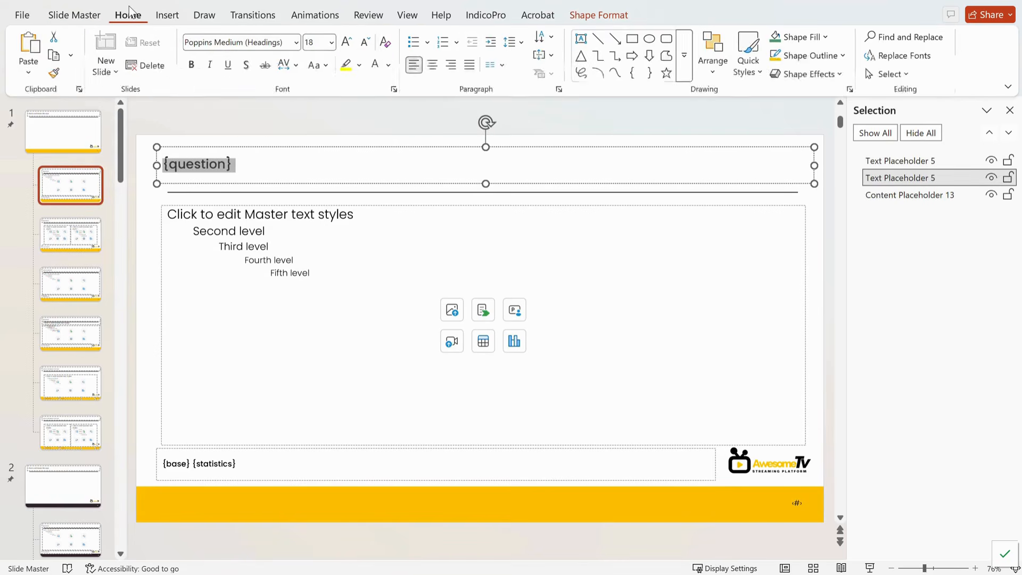
left_click(296, 42)
left_click(265, 329)
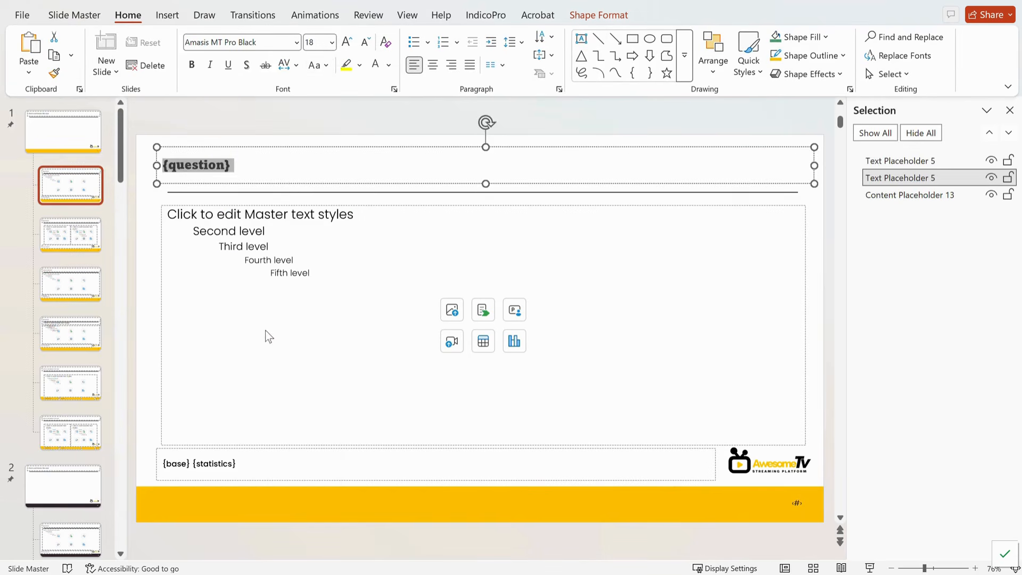
Step: Highlight the {question} text in yellow and give it the red theme colour
left_click(346, 65)
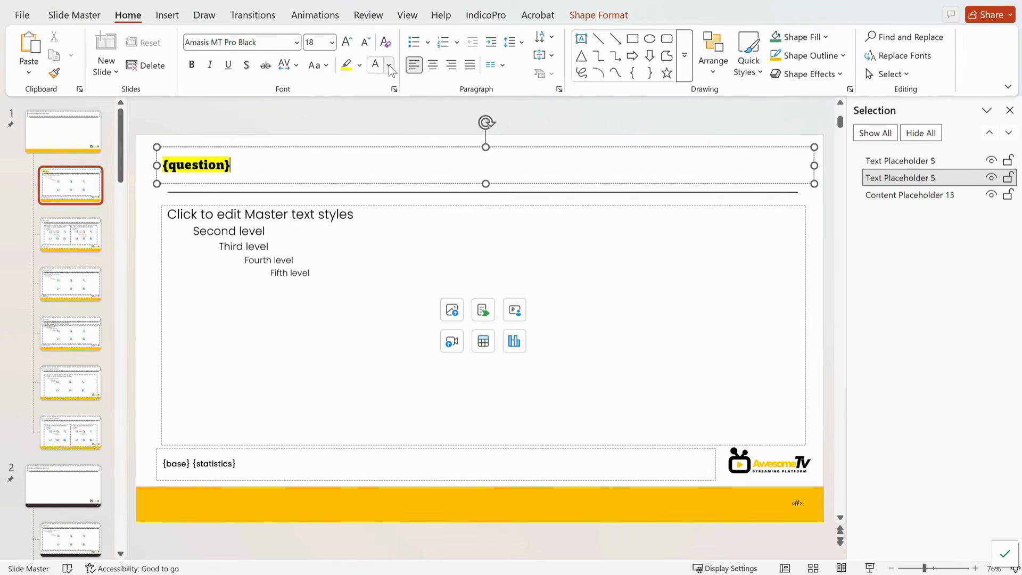
left_click(389, 66)
left_click(233, 171)
left_click_drag(233, 171, 163, 166)
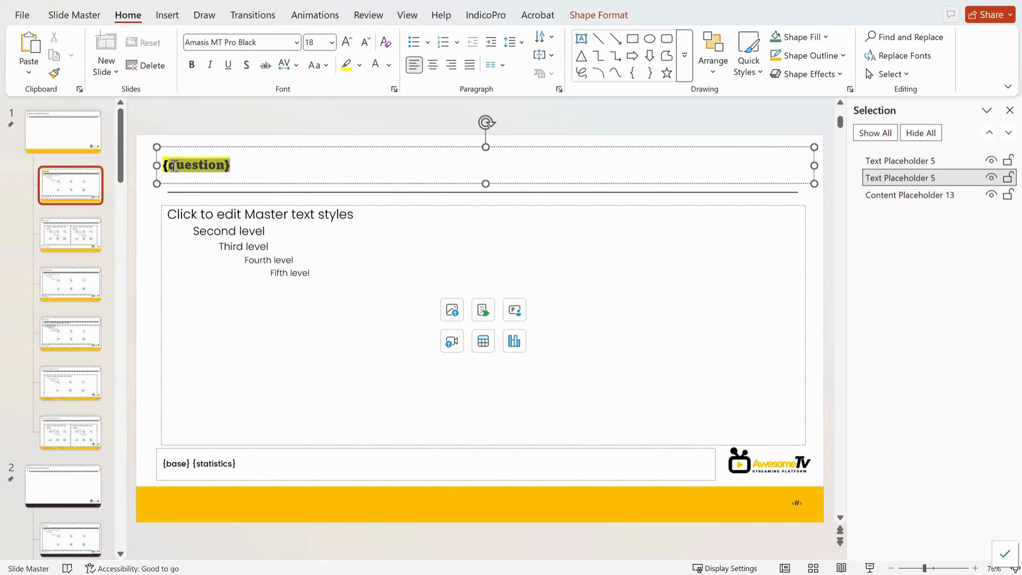
left_click(389, 65)
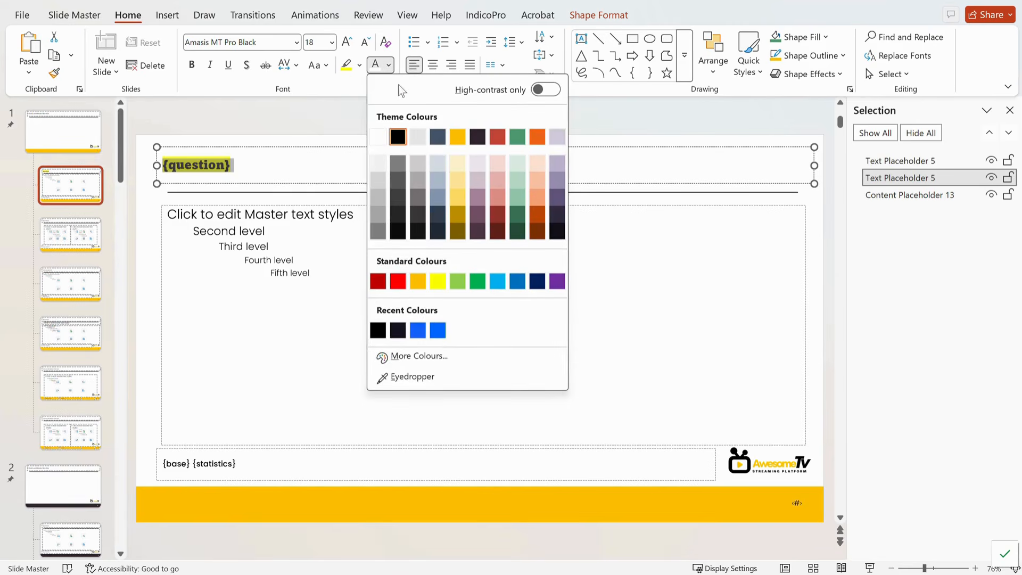
left_click(496, 138)
left_click(335, 180)
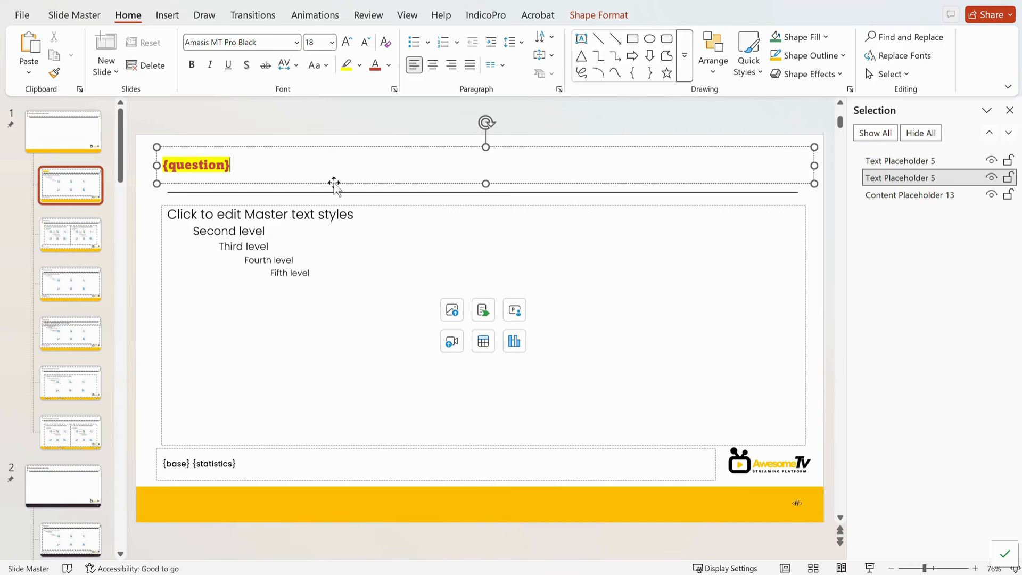
left_click(335, 205)
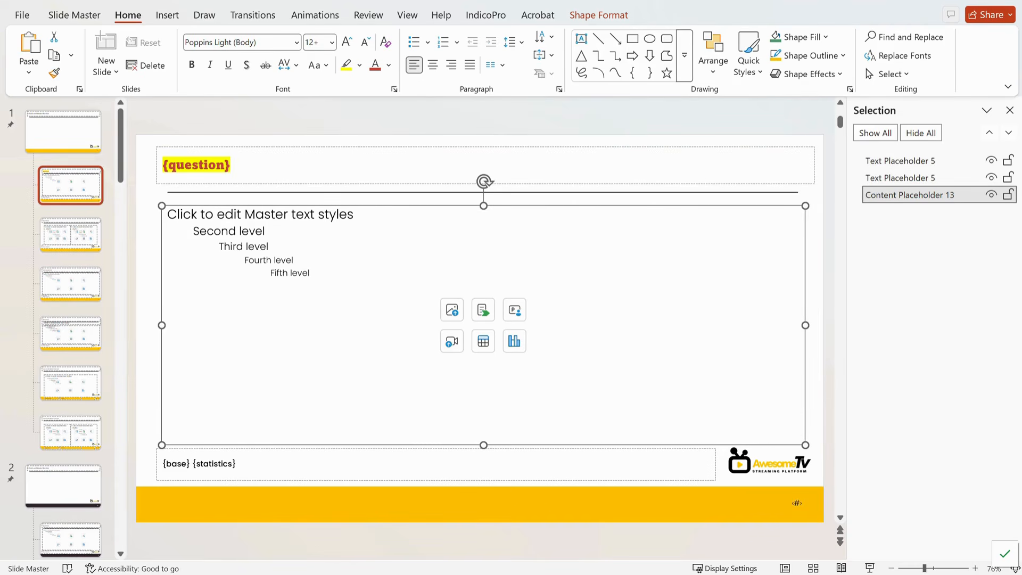
Step: Switch to the Indico project in the browser and inspect the legend's font options in the chart settings
left_click(579, 526)
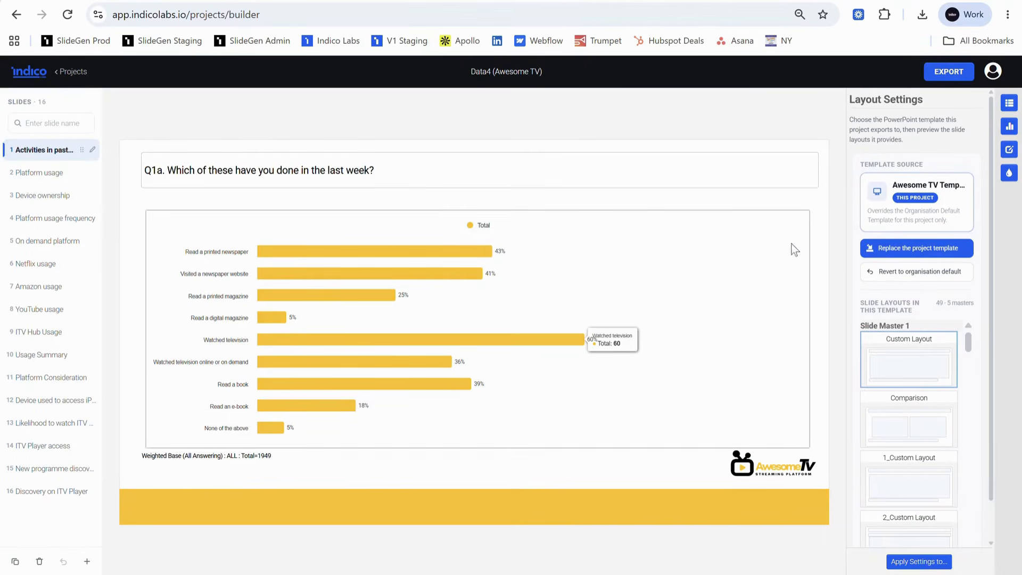
left_click(1009, 126)
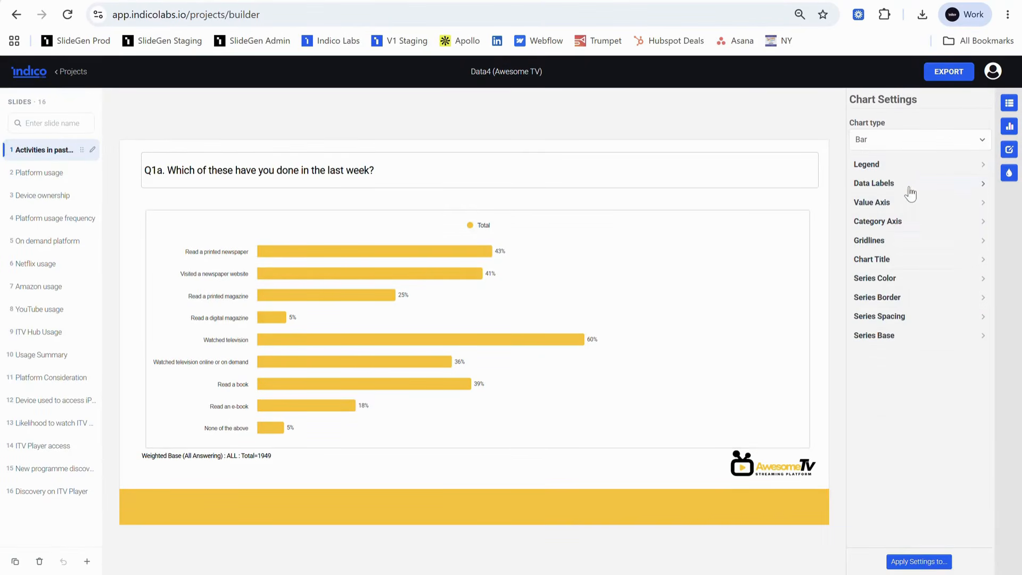
left_click(890, 168)
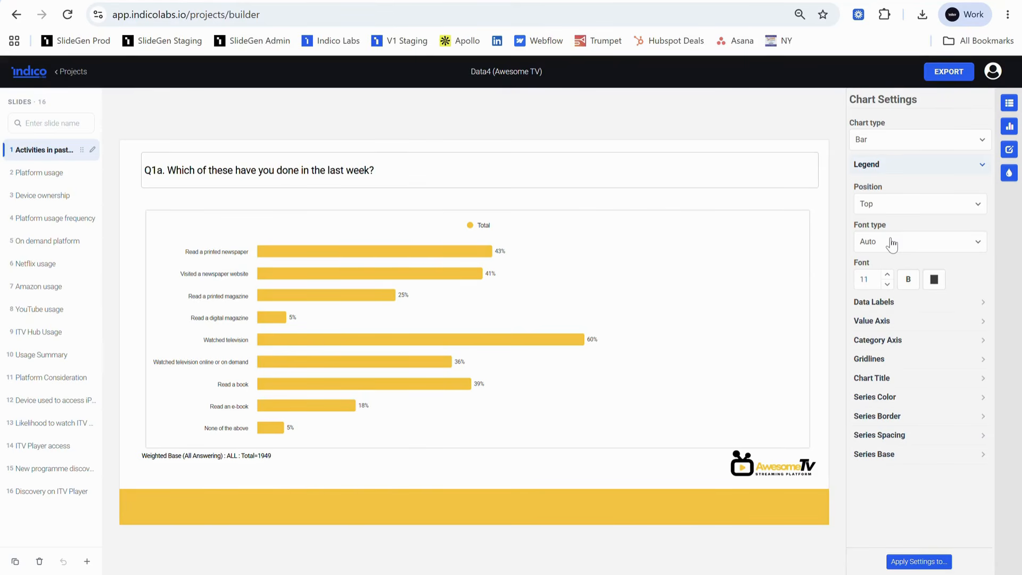
Step: Return to the Awesome TV Template in PowerPoint and undo the font, highlight and colour changes to the {question} text
mouse_move(601, 573)
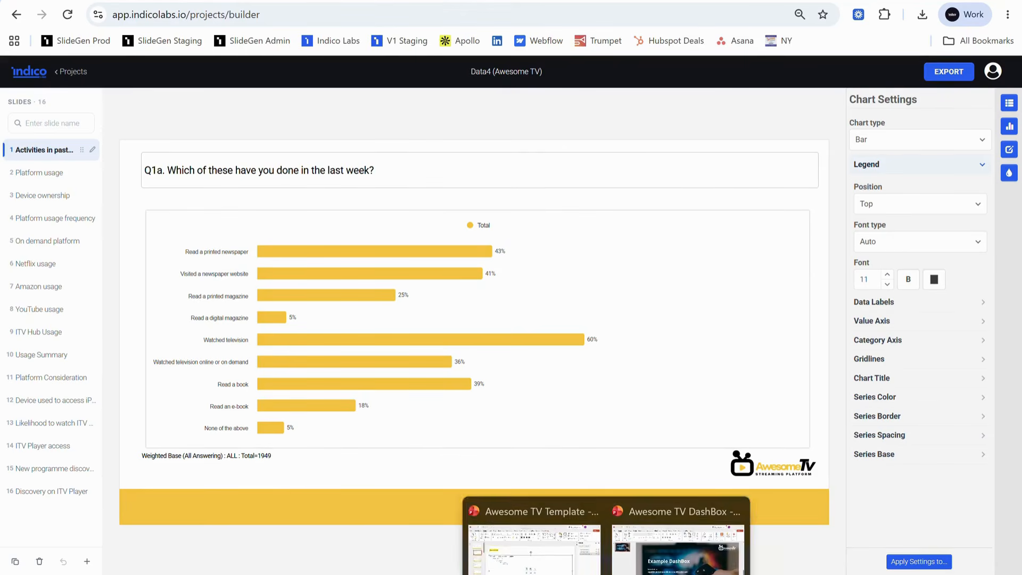
left_click(559, 543)
left_click(151, 292)
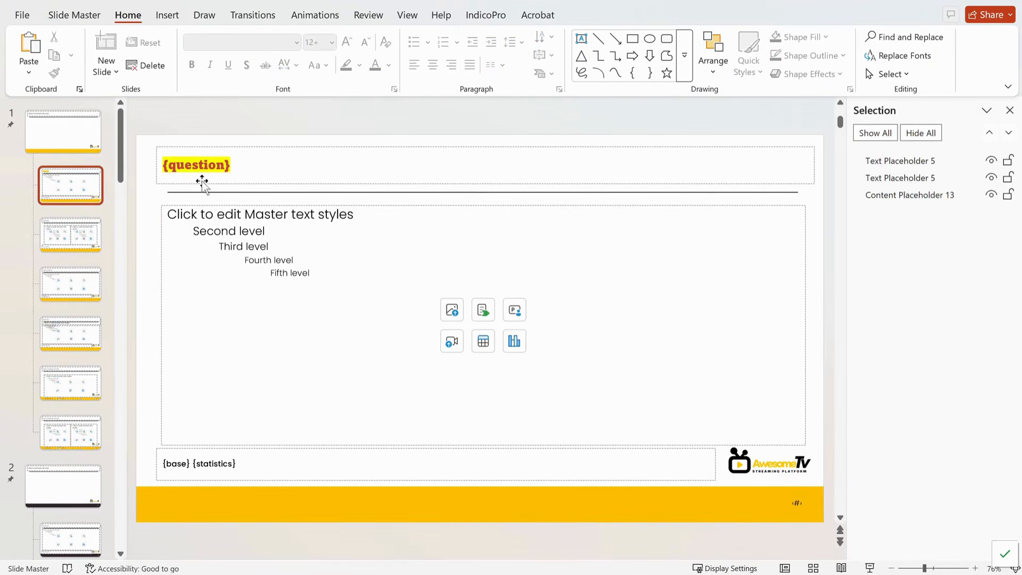
key("ctrl+z")
key("ctrl+z")
key("ctrl+z")
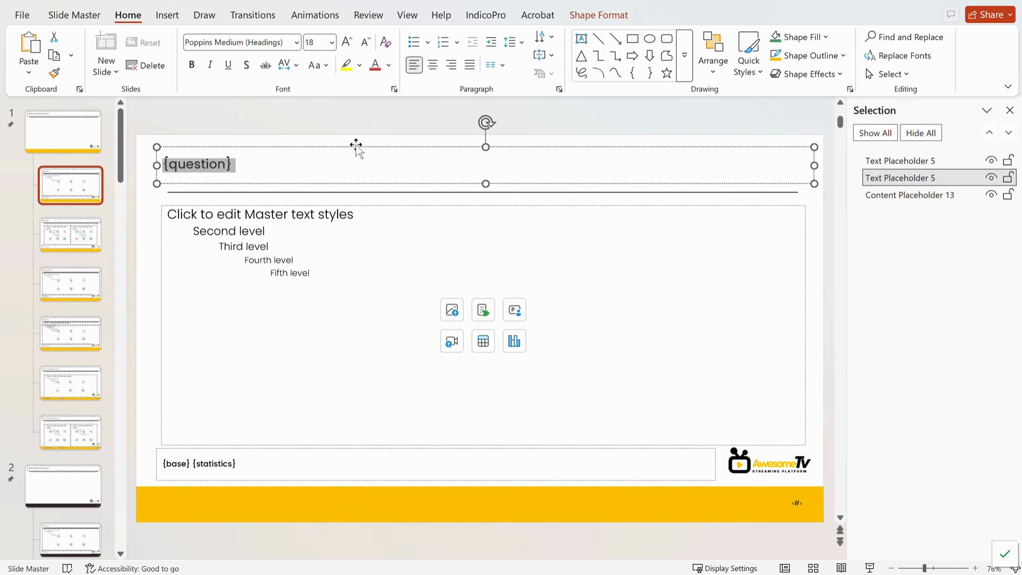
Step: Inspect the theme's heading and body fonts in the Create New Theme Fonts dialog, cancel it and close the Slide Master view
left_click(355, 147)
left_click(51, 18)
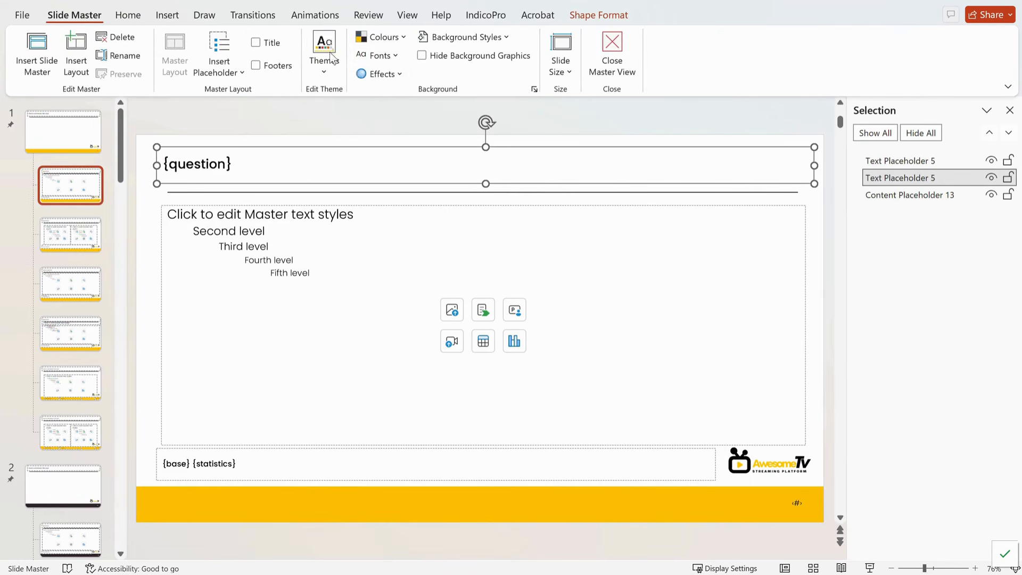
left_click(392, 56)
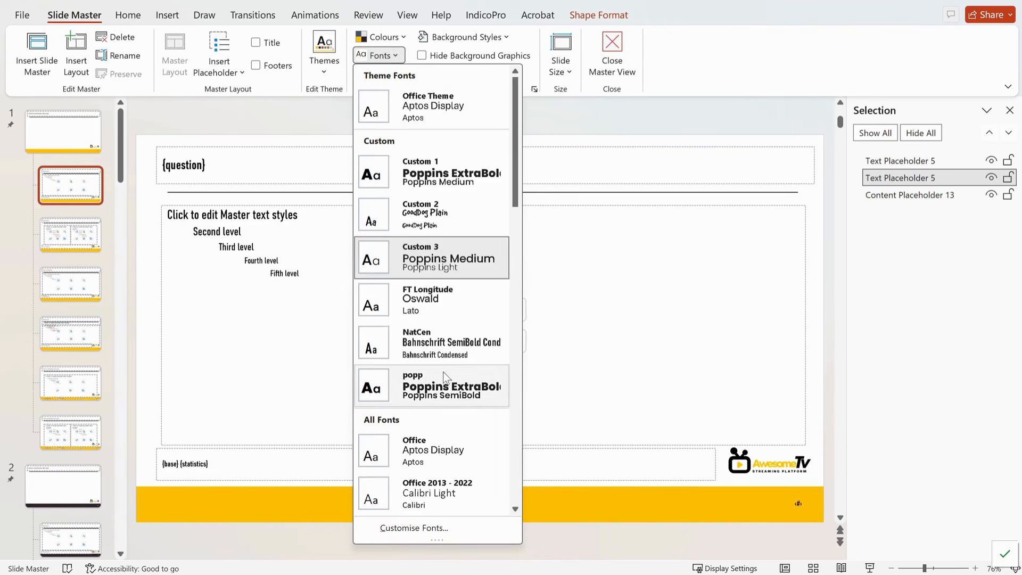
left_click(434, 527)
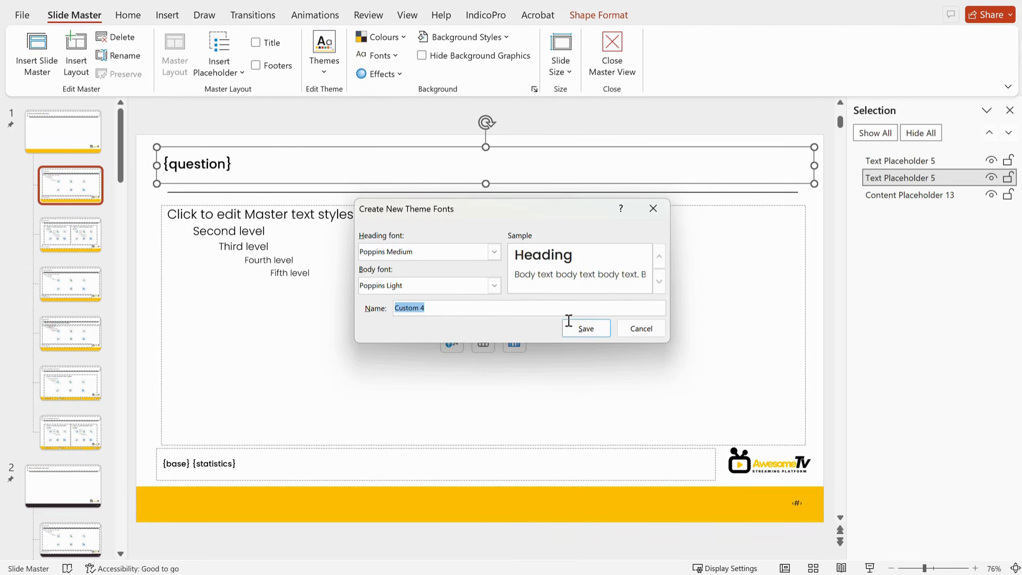
left_click(649, 330)
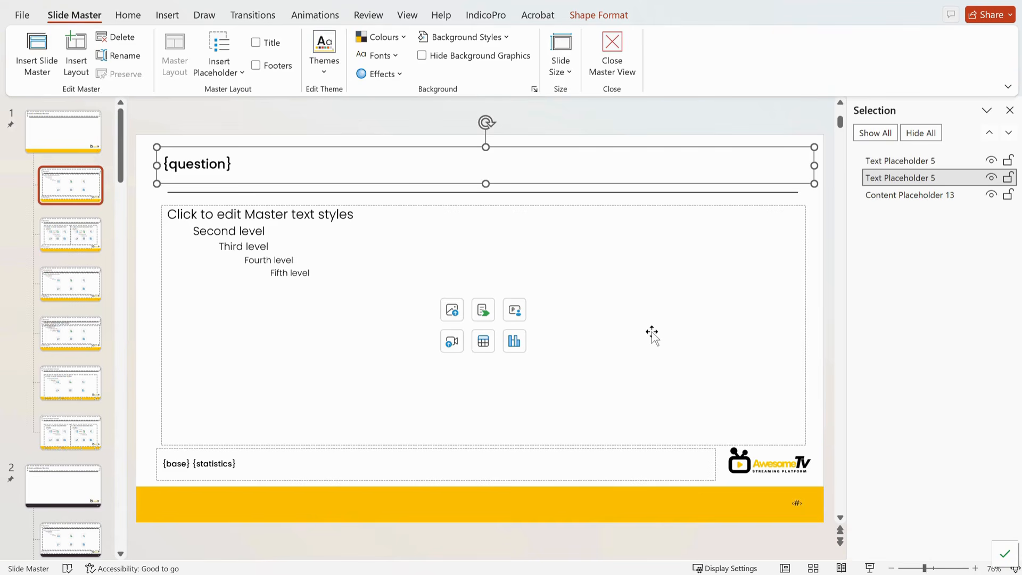
left_click(608, 55)
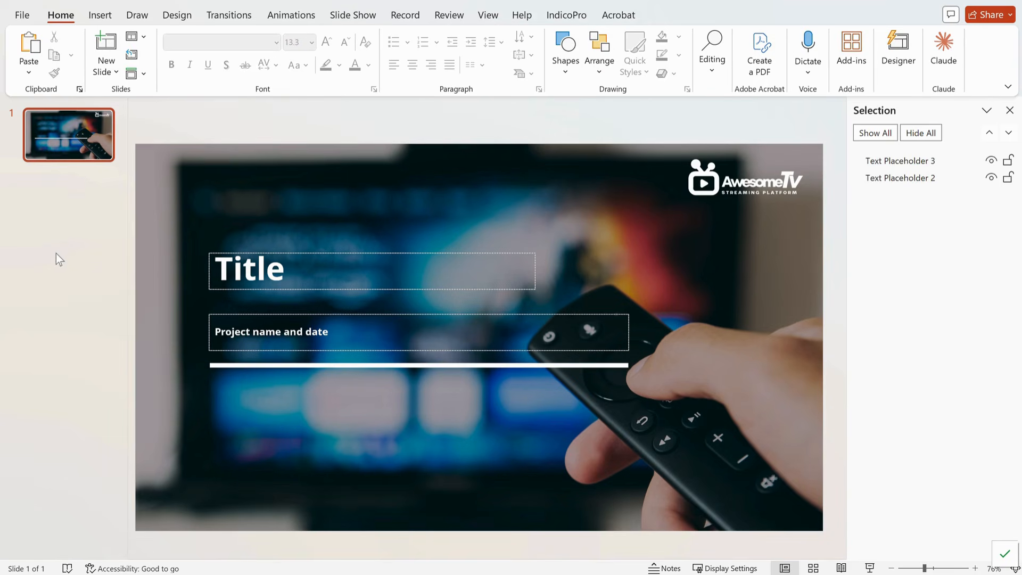
Step: Check the font embedding settings for the Awesome TV Template in the PowerPoint save options and accept the dialog
left_click(23, 16)
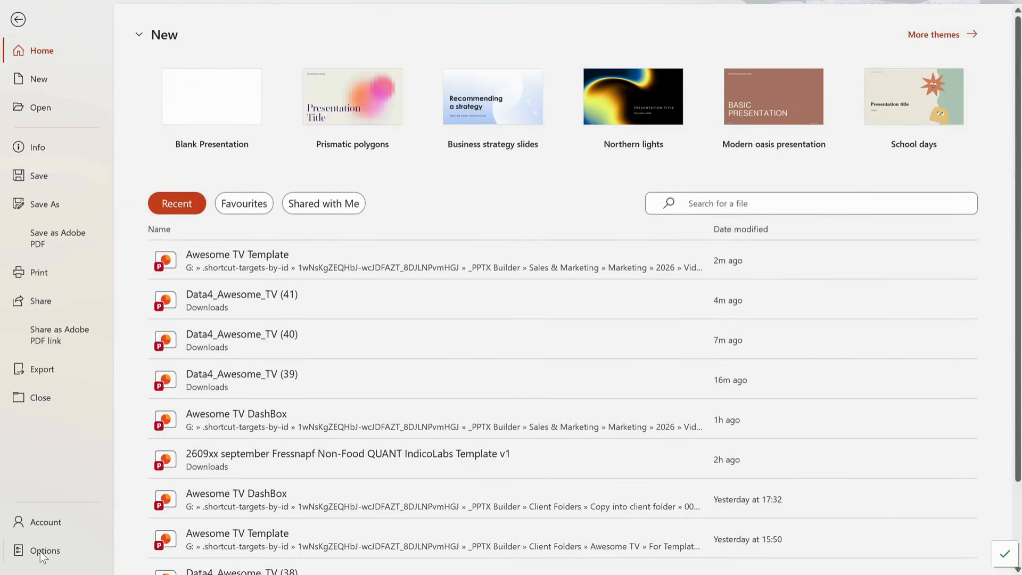
left_click(40, 551)
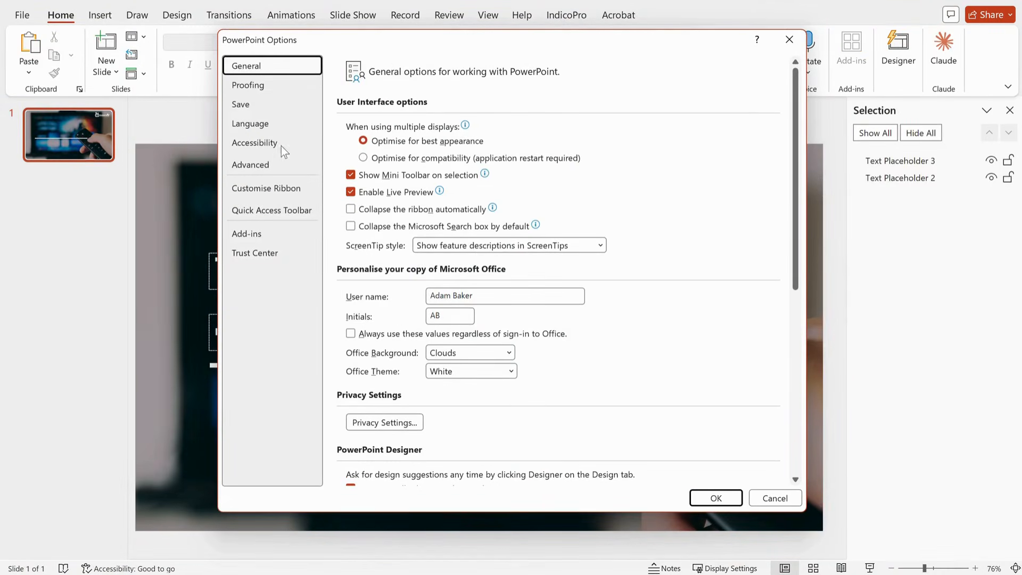
left_click(267, 103)
scroll(486, 366, "down", 2)
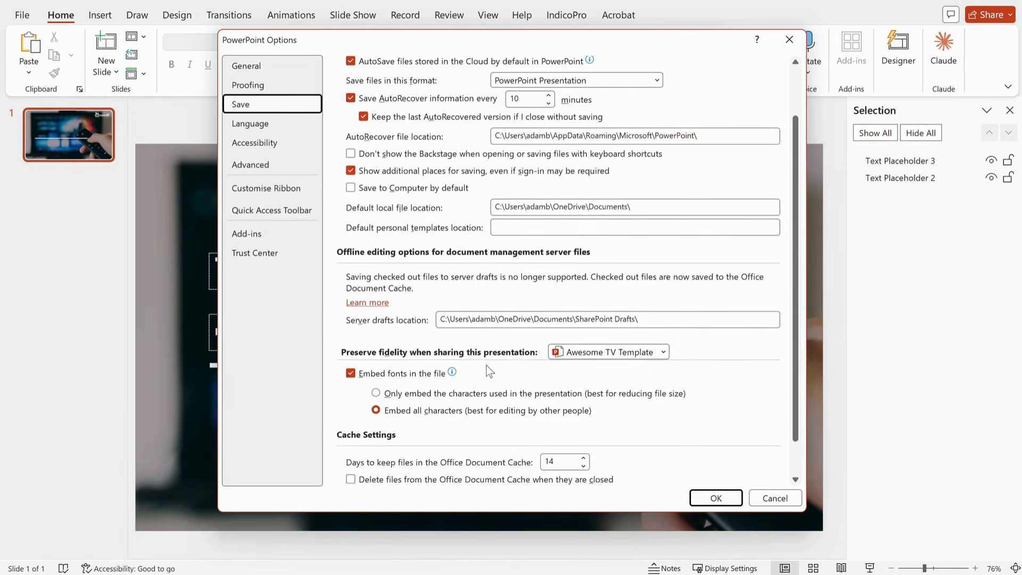
scroll(454, 379, "down", 1)
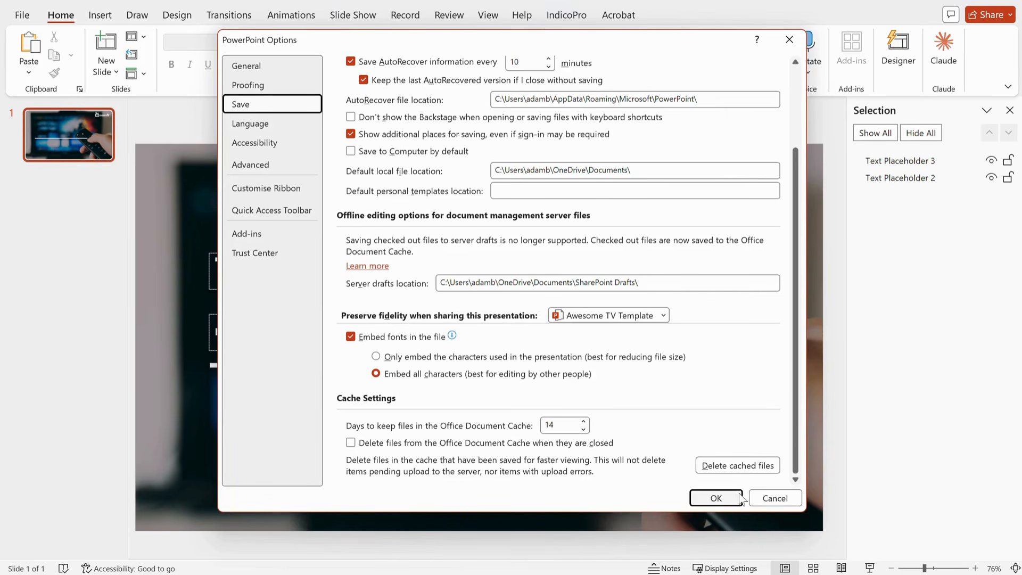
left_click(715, 497)
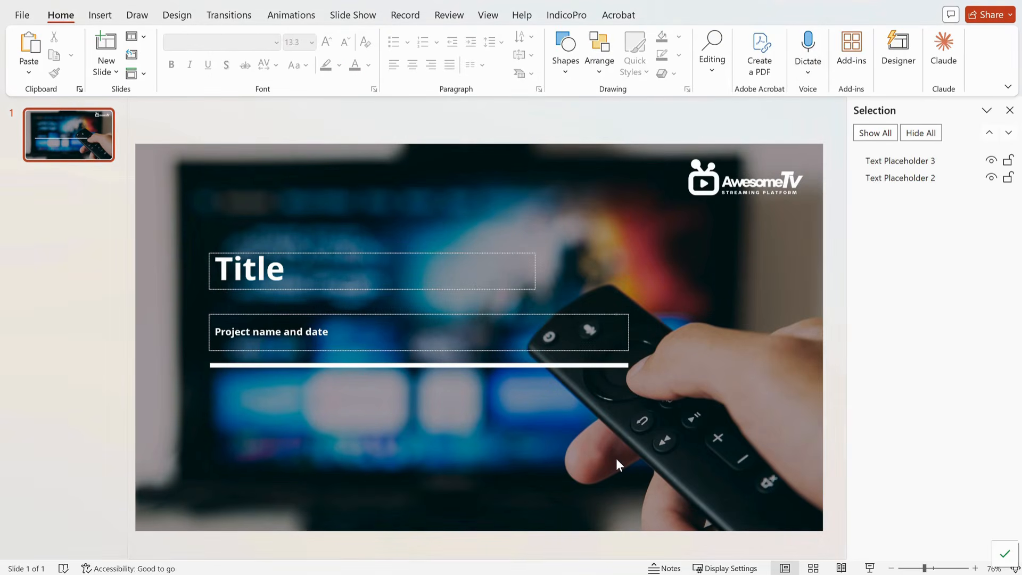